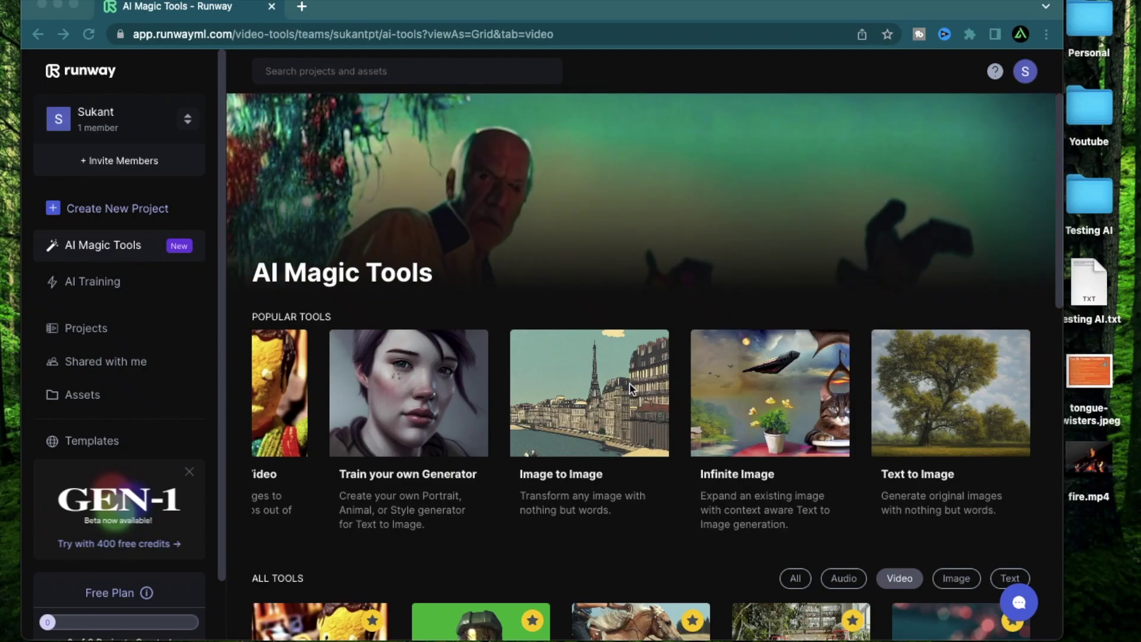
# Step: Look over the video tools in AI Magic Tools and view the full Runway ML playlist on the Testing AI YouTube channel
pyautogui.scroll(-5, 632, 389)
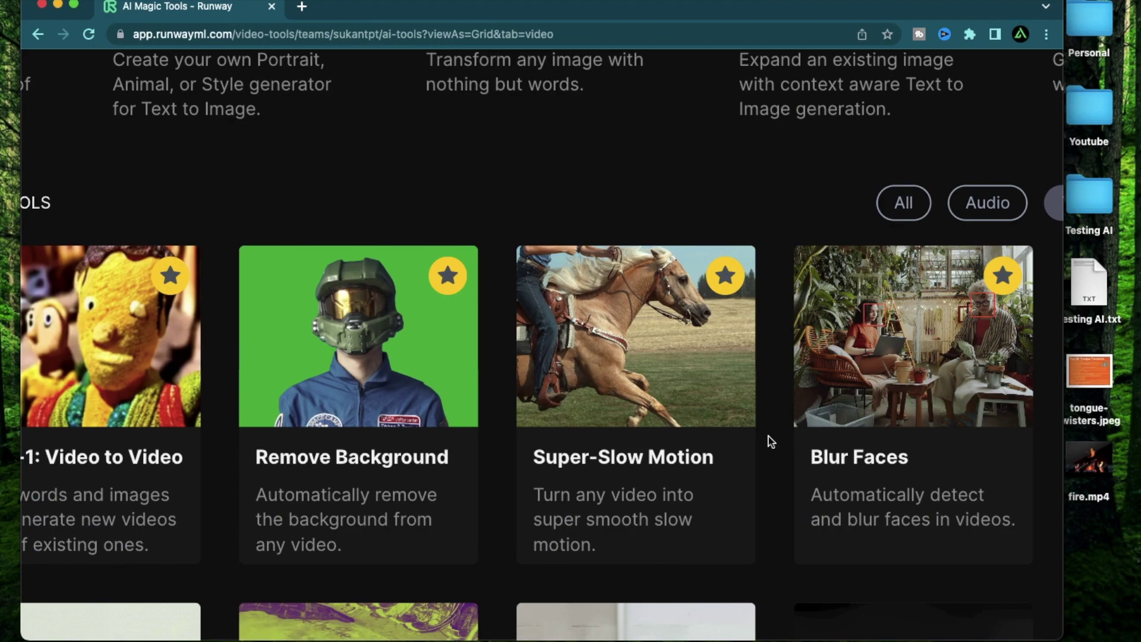
pyautogui.keyDown('ctrl'); pyautogui.scroll(-5, 597, 477); pyautogui.keyUp('ctrl')
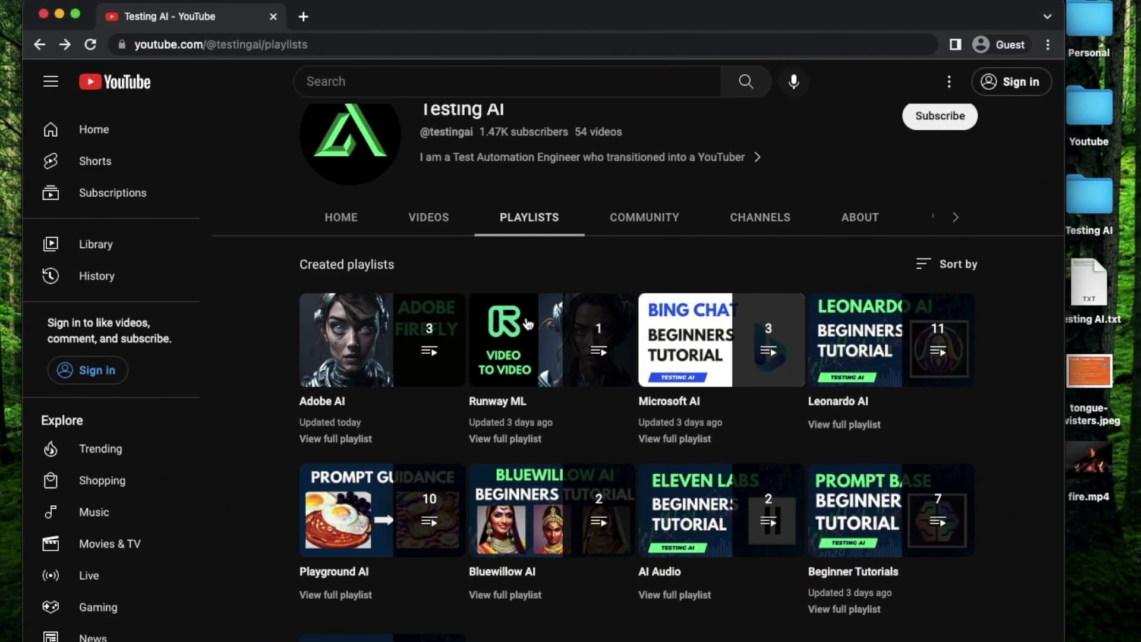
pyautogui.scroll(1, 1027, 547)
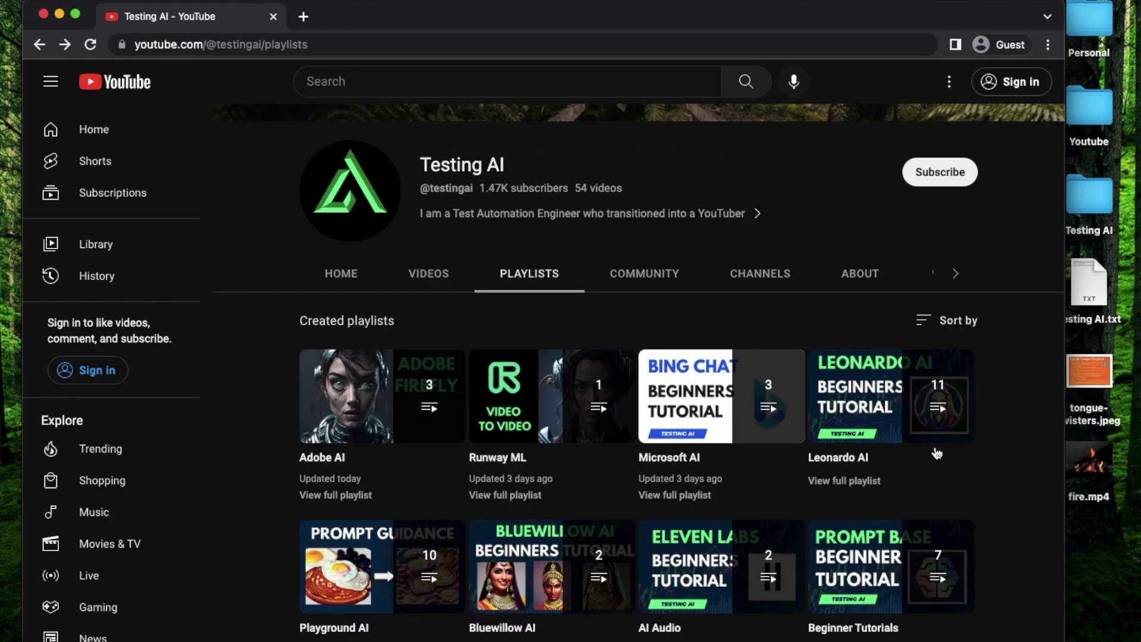
pyautogui.click(523, 497)
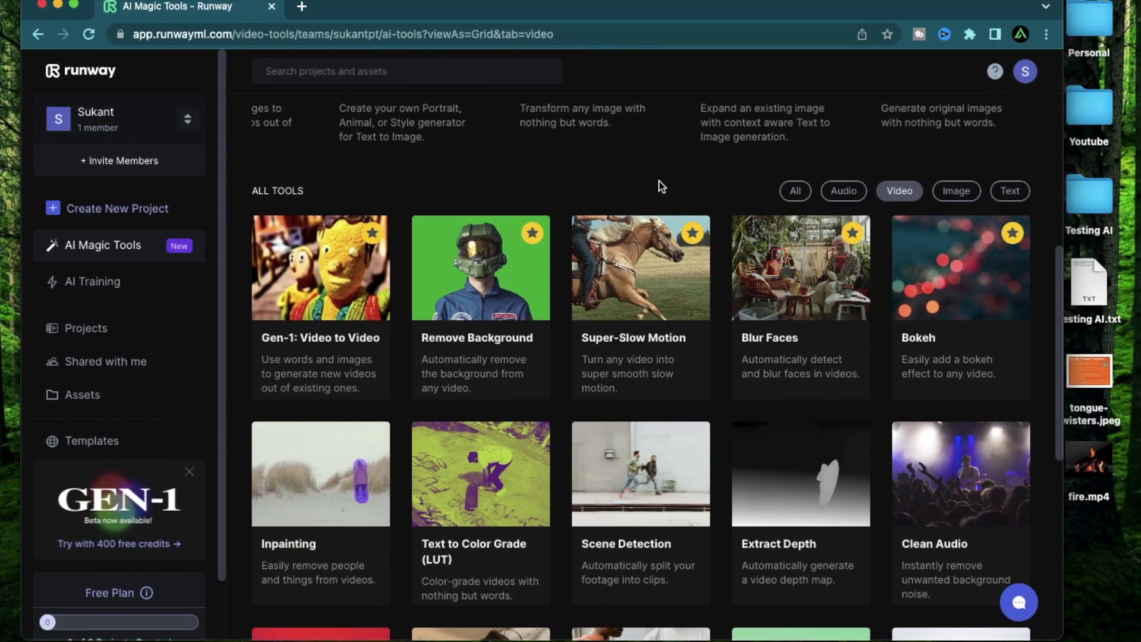
# Step: Open the Super-Slow Motion tool from the video category of Runway's AI Magic Tools
pyautogui.scroll(-1, 745, 351)
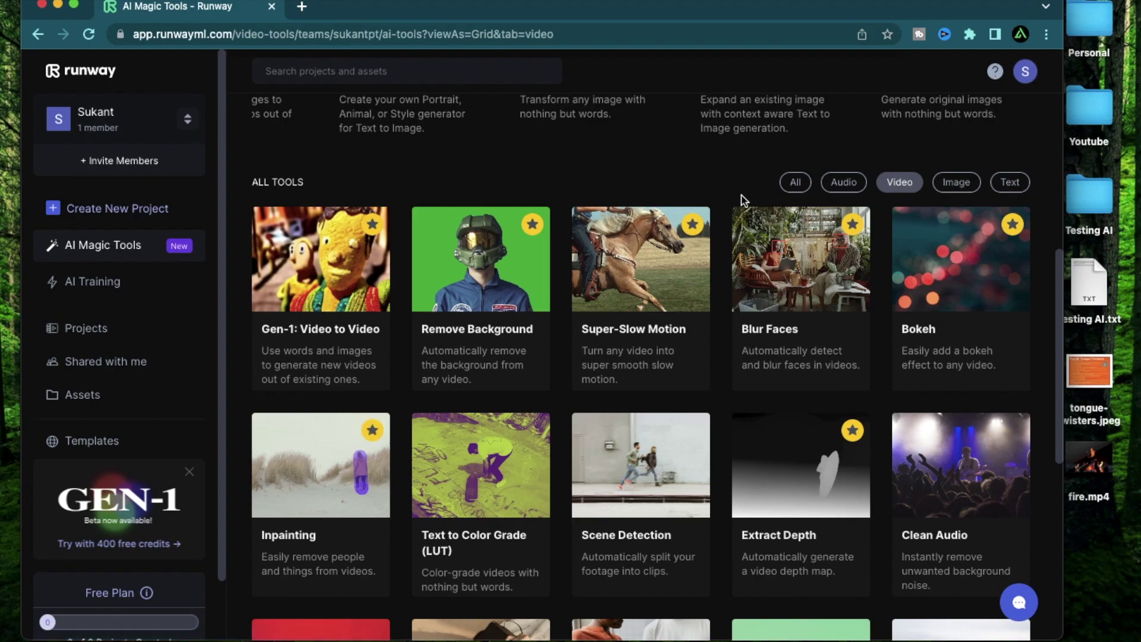
pyautogui.scroll(1, 712, 187)
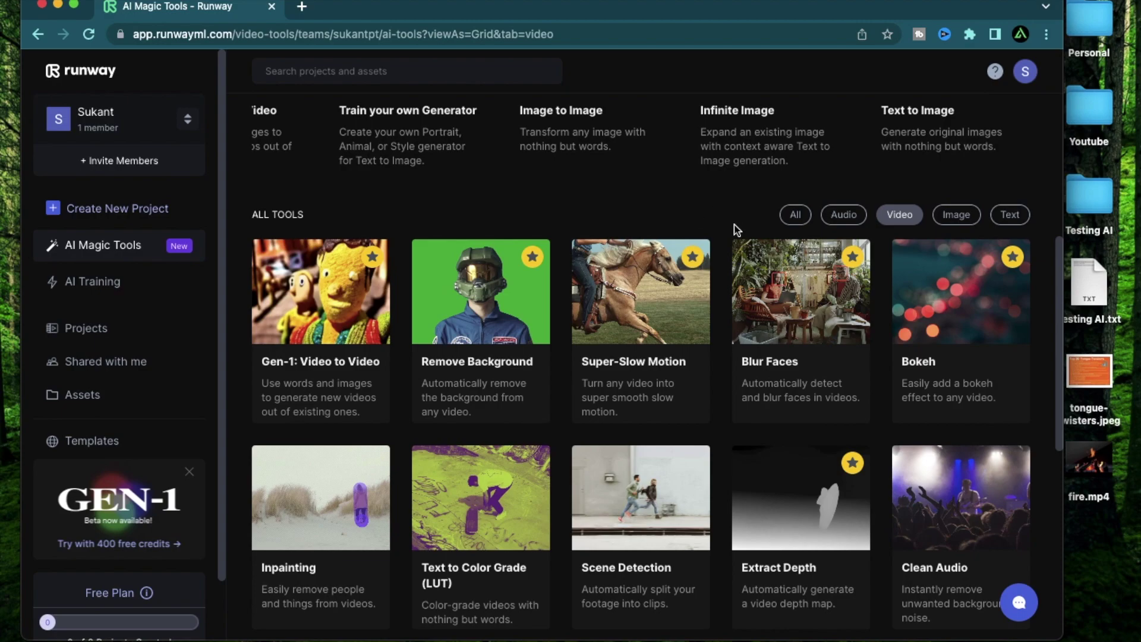
pyautogui.scroll(-2, 727, 235)
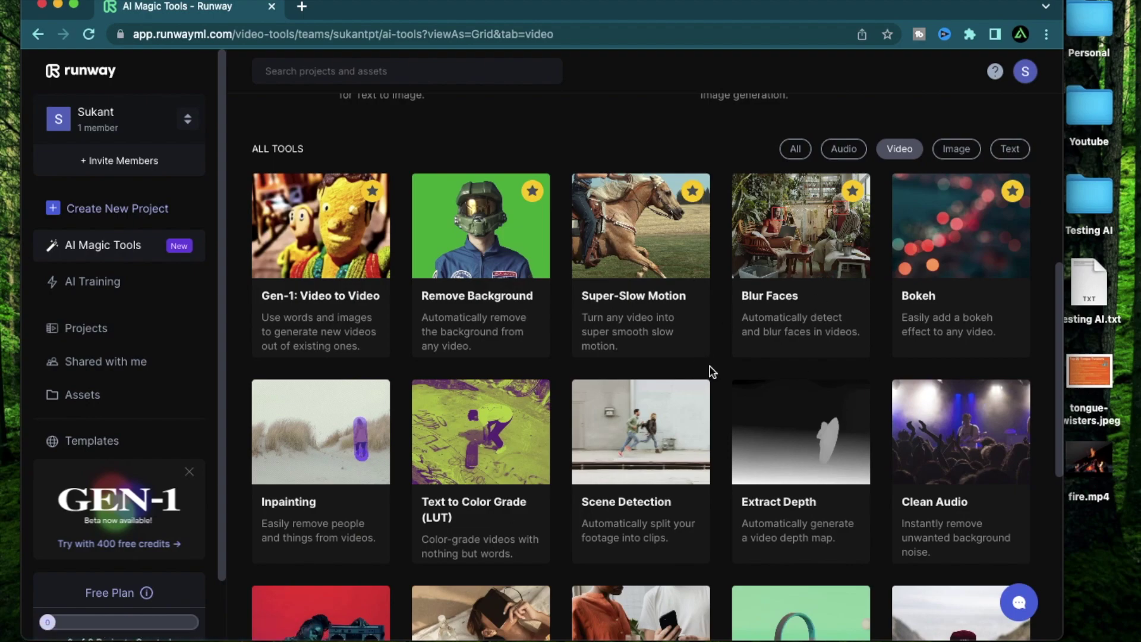
pyautogui.keyDown('ctrl'); pyautogui.scroll(5, 719, 269); pyautogui.keyUp('ctrl')
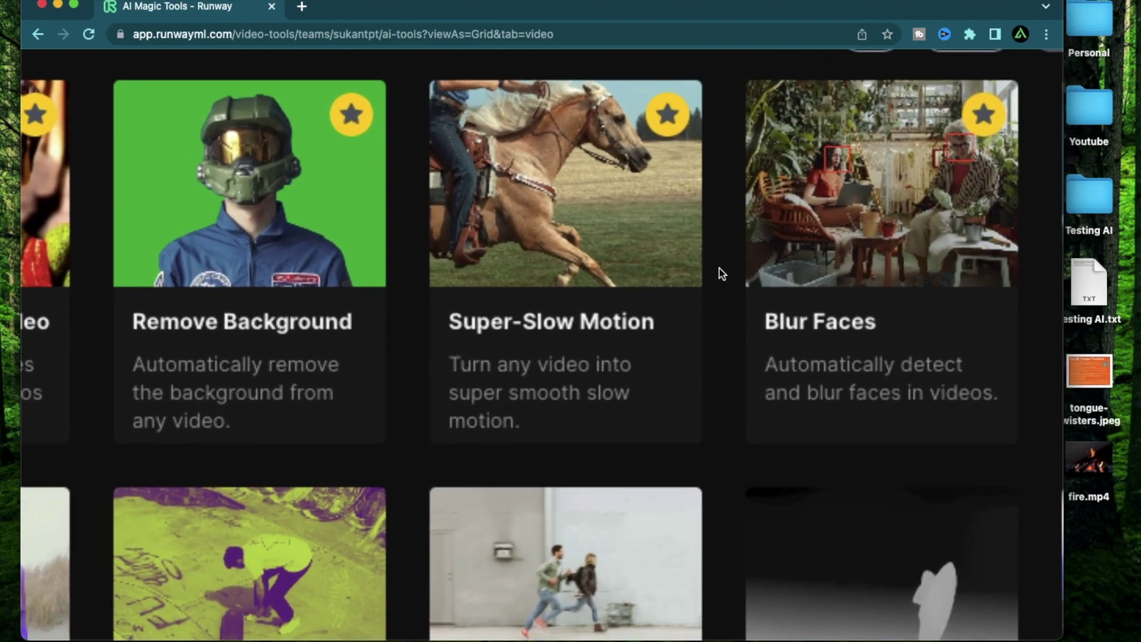
pyautogui.click(534, 289)
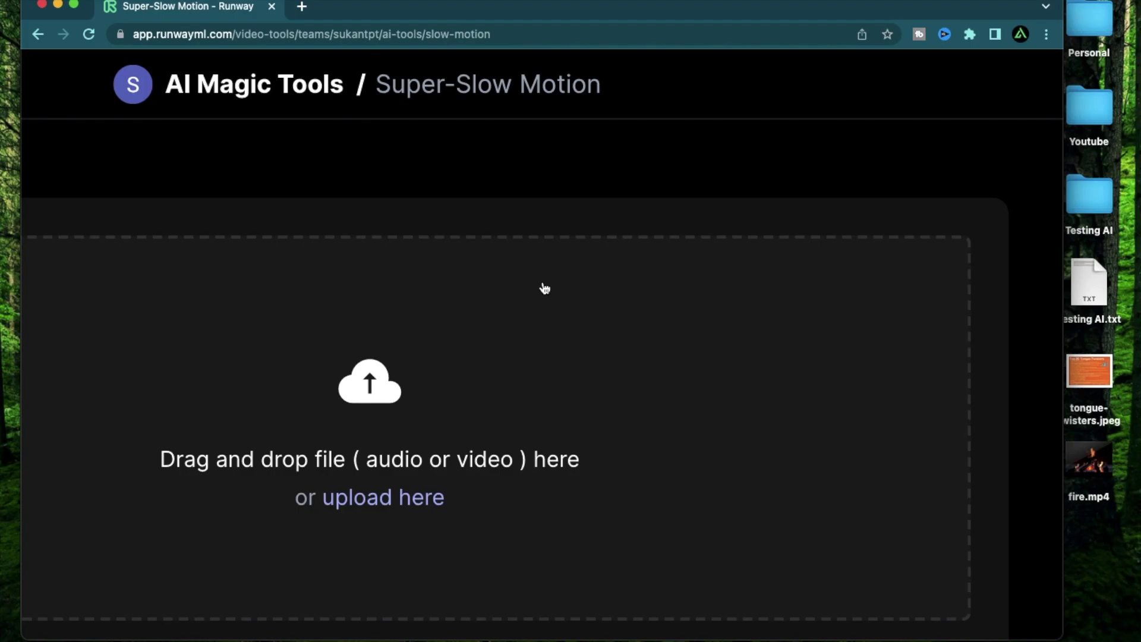
pyautogui.keyDown('ctrl'); pyautogui.scroll(-5, 545, 289); pyautogui.keyUp('ctrl')
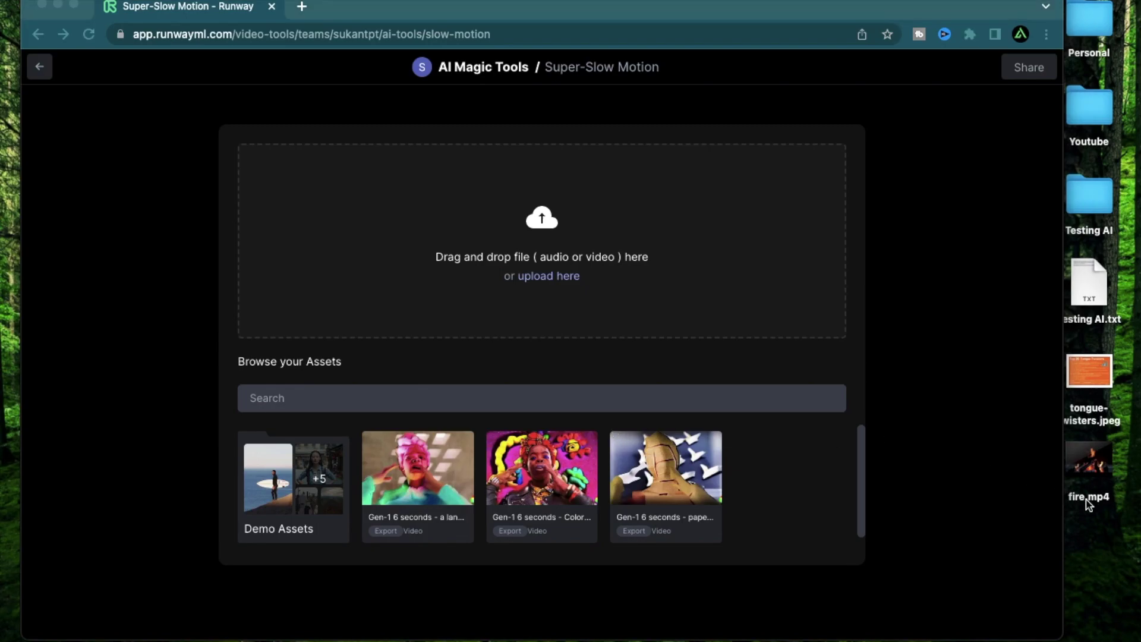
# Step: Preview the fire.mp4 clip from the desktop at its original speed and close the preview
pyautogui.click(1096, 493)
pyautogui.press('space')
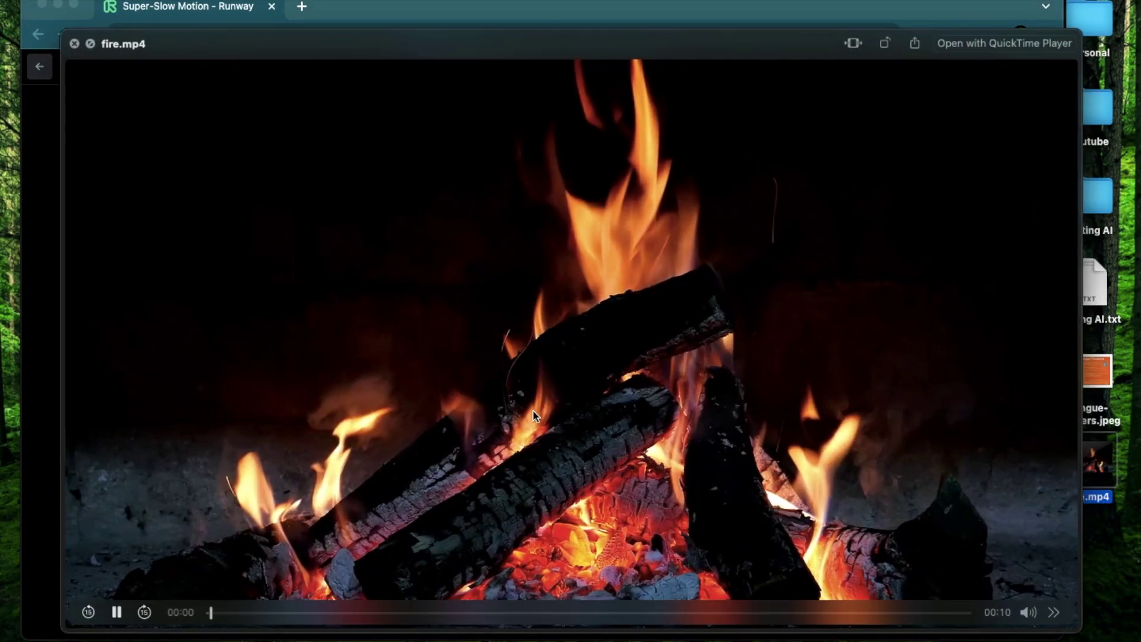
pyautogui.click(217, 613)
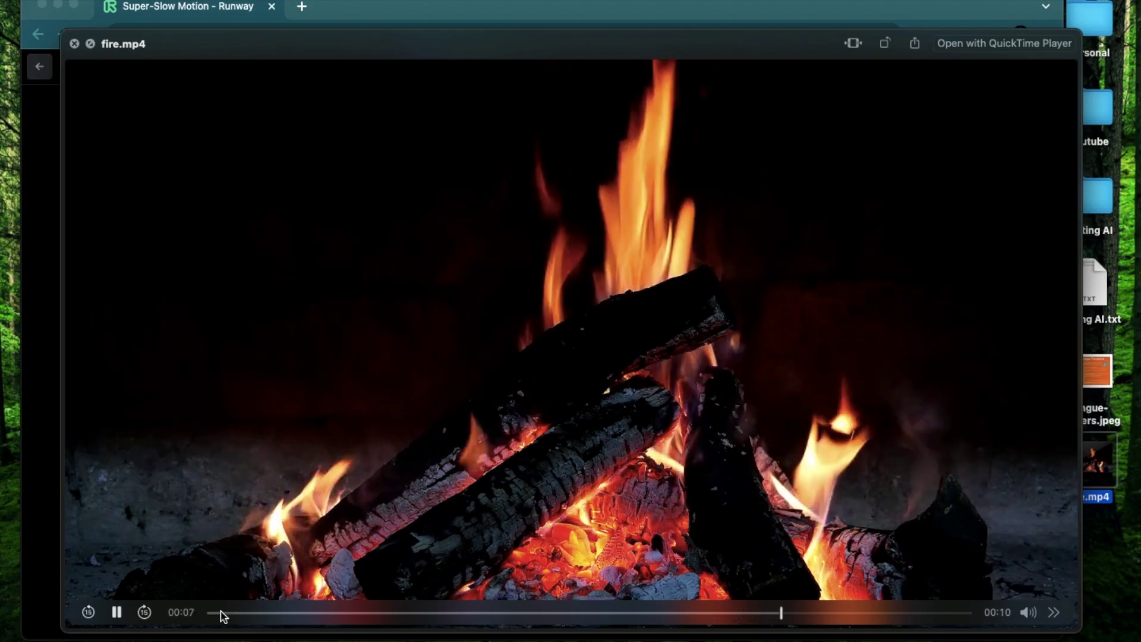
pyautogui.click(933, 345)
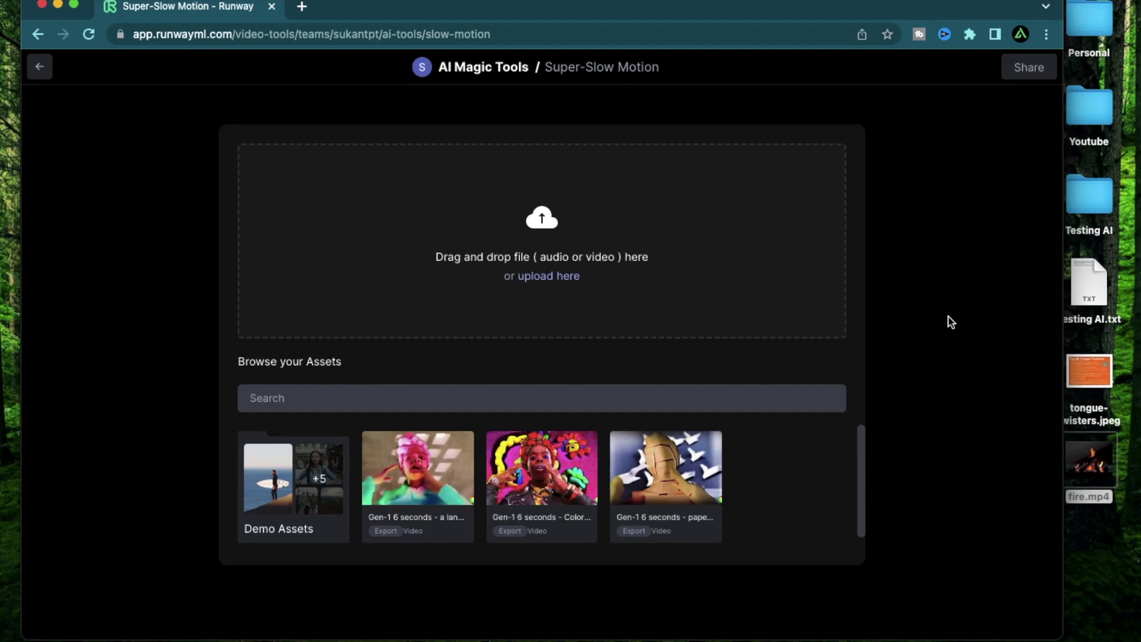
# Step: Upload fire.mp4 from the desktop to the Super-Slow Motion tool
pyautogui.click(1097, 498)
pyautogui.press('space')
pyautogui.moveTo(1101, 504); pyautogui.dragTo(584, 256)
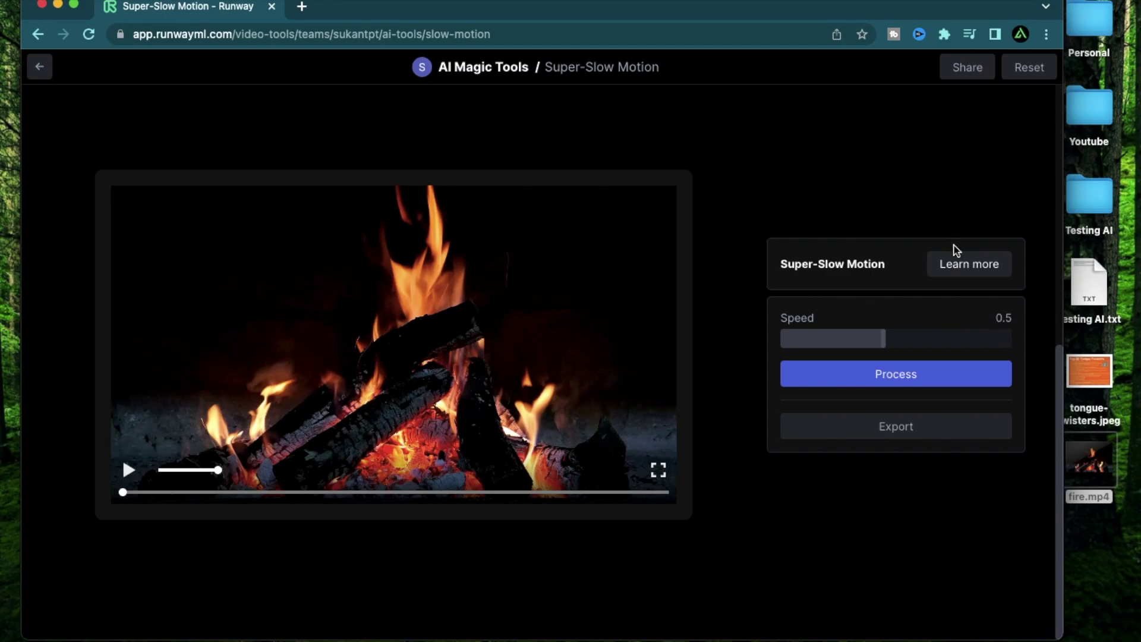
# Step: Expand the Super-Slow Motion description and read what the tool does
pyautogui.click(972, 271)
pyautogui.scroll(5, 920, 251)
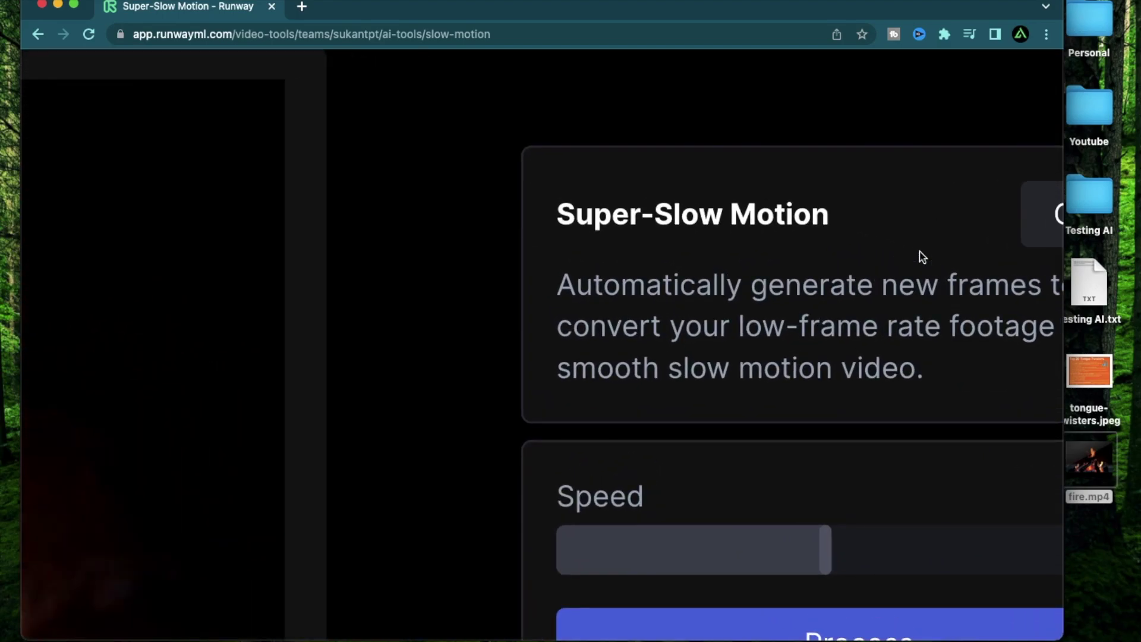
pyautogui.hscroll(3, 920, 250)
pyautogui.hscroll(2, 923, 256)
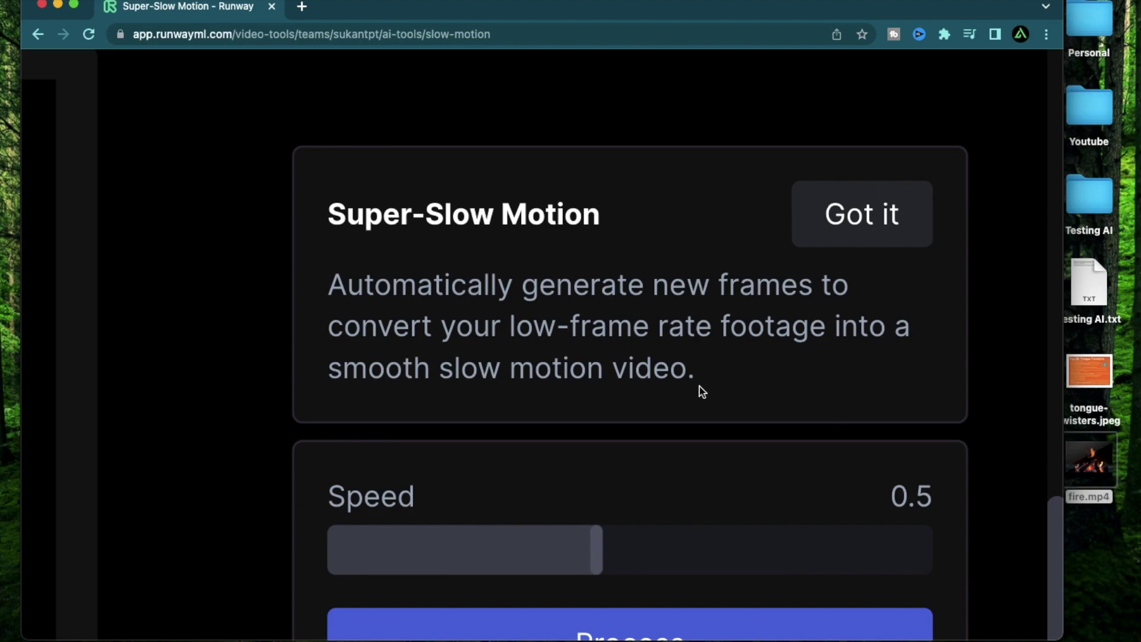
pyautogui.scroll(-1, 569, 288)
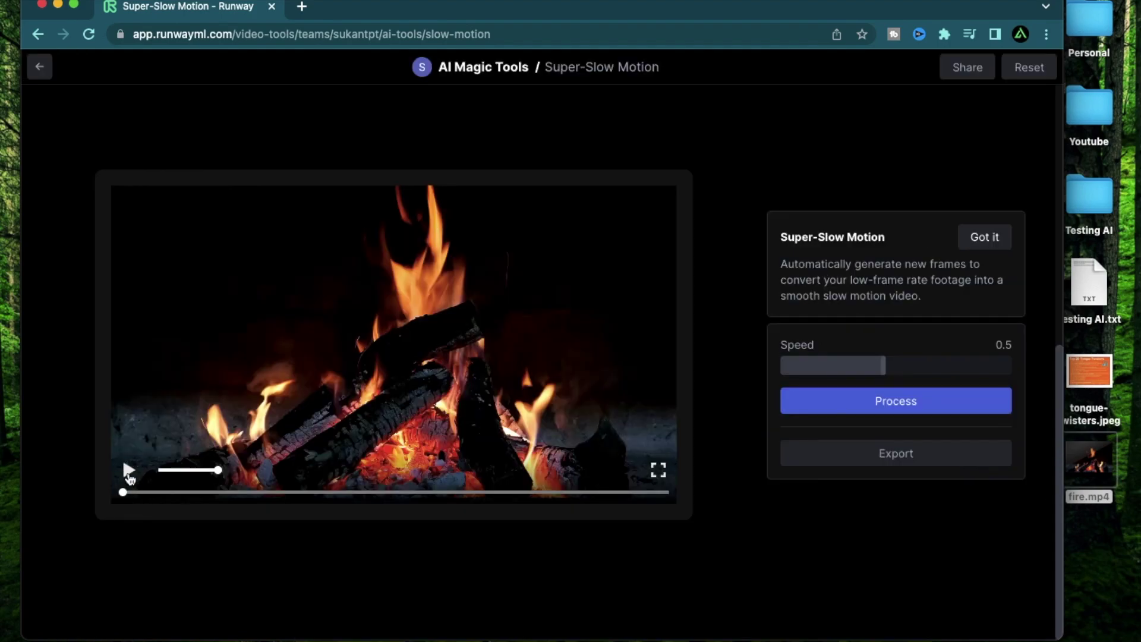
# Step: Play the uploaded fire clip and examine the motion of the flames at original speed
pyautogui.click(129, 471)
pyautogui.scroll(5, 451, 327)
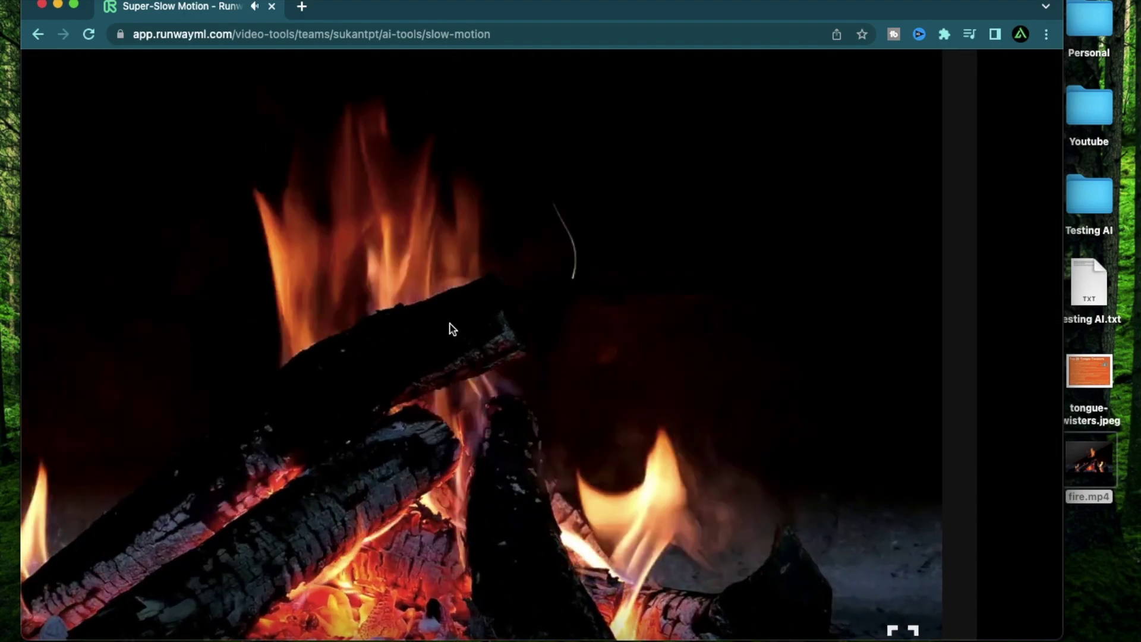
pyautogui.scroll(-5, 448, 326)
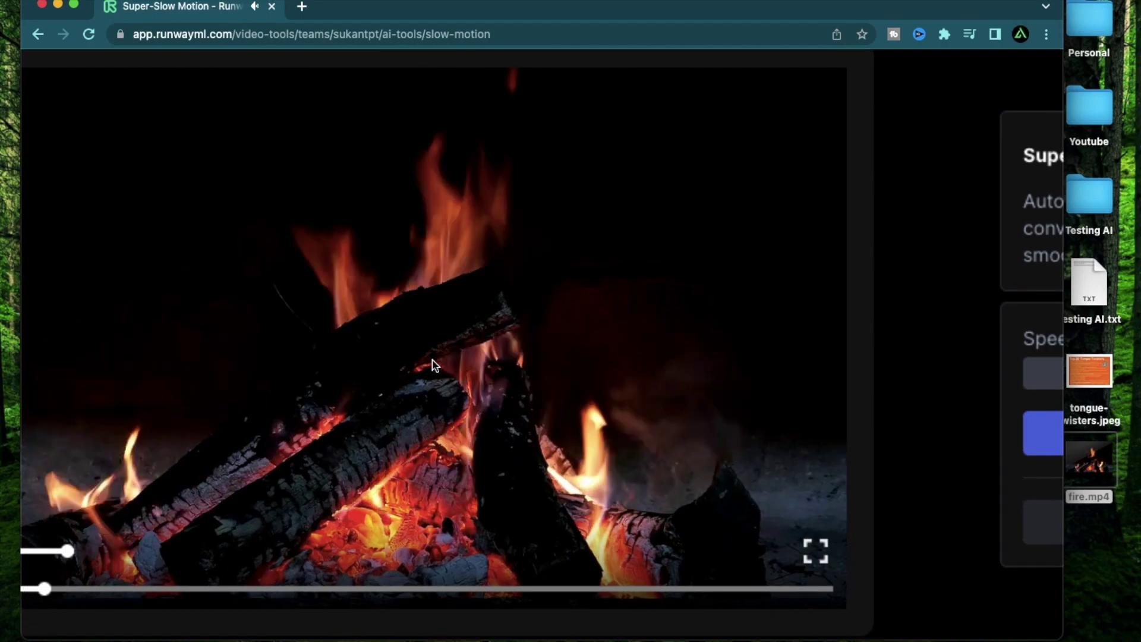
pyautogui.scroll(3, 433, 363)
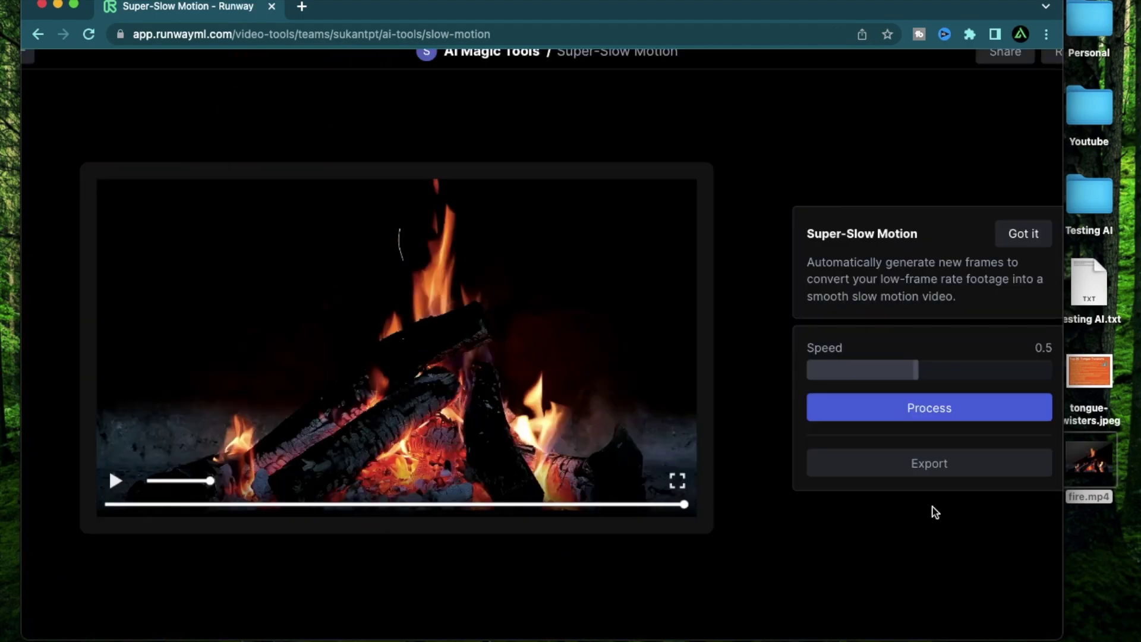
pyautogui.hscroll(2, 983, 462)
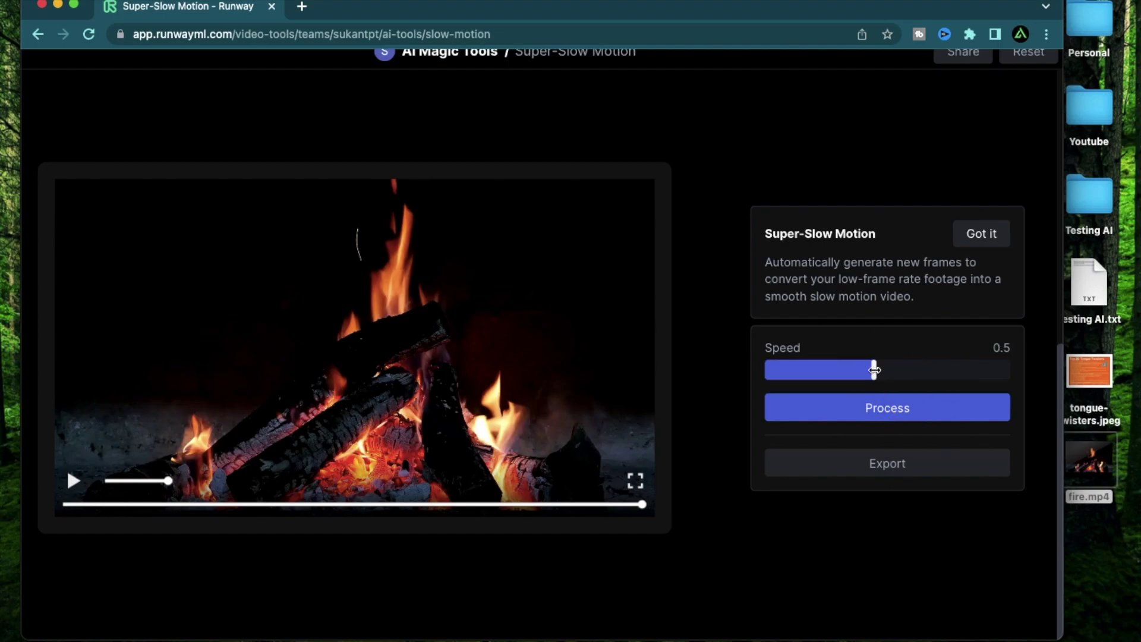
# Step: Try the speed range from 0.1 to 1, and process the fire clip at speed 0.5
pyautogui.moveTo(874, 370); pyautogui.dragTo(733, 386)
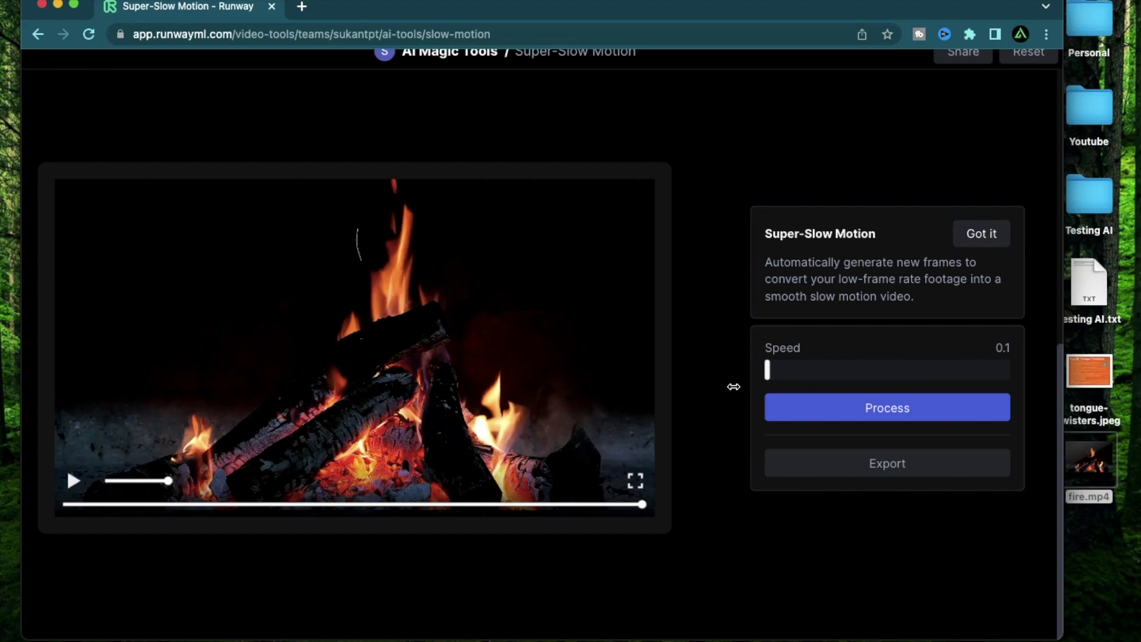
pyautogui.moveTo(733, 387); pyautogui.dragTo(1096, 406)
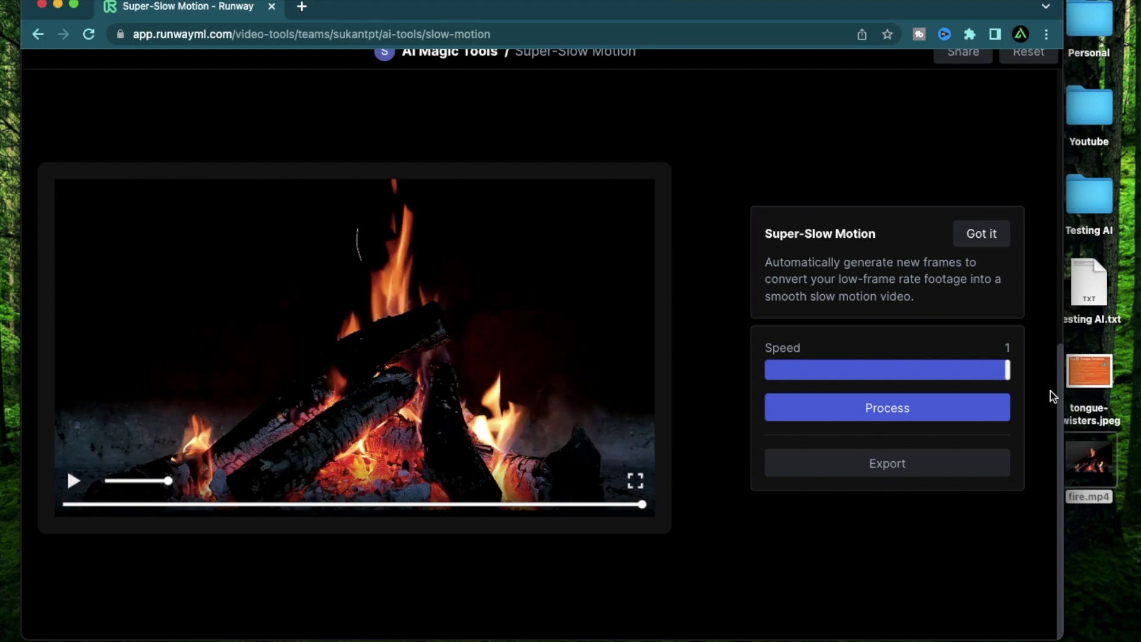
pyautogui.moveTo(1052, 397); pyautogui.dragTo(891, 383)
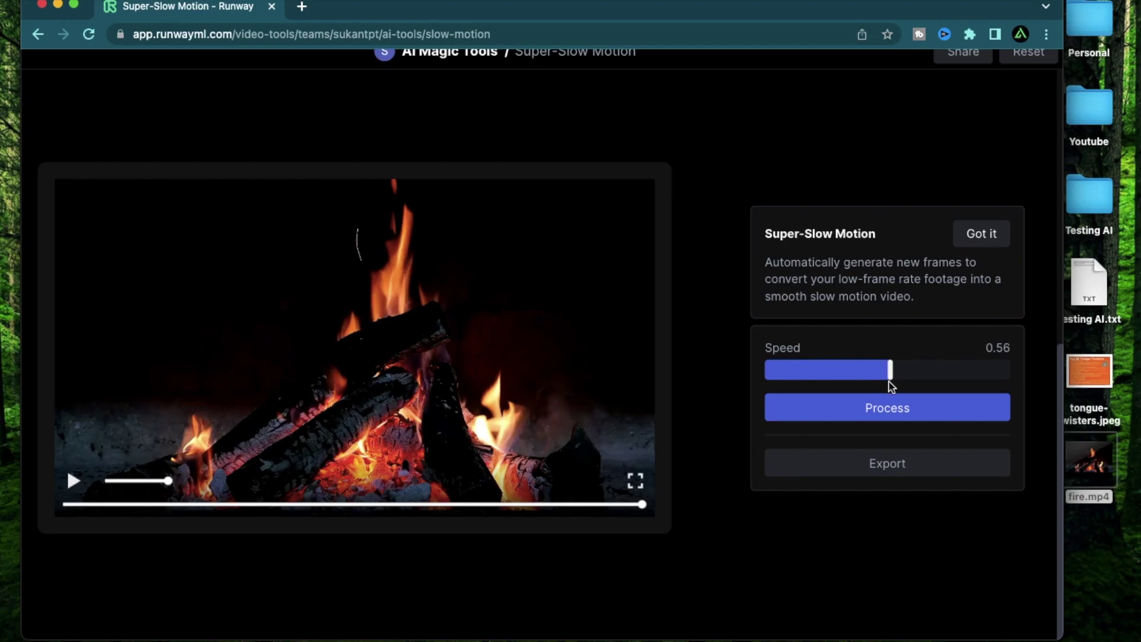
pyautogui.click(889, 410)
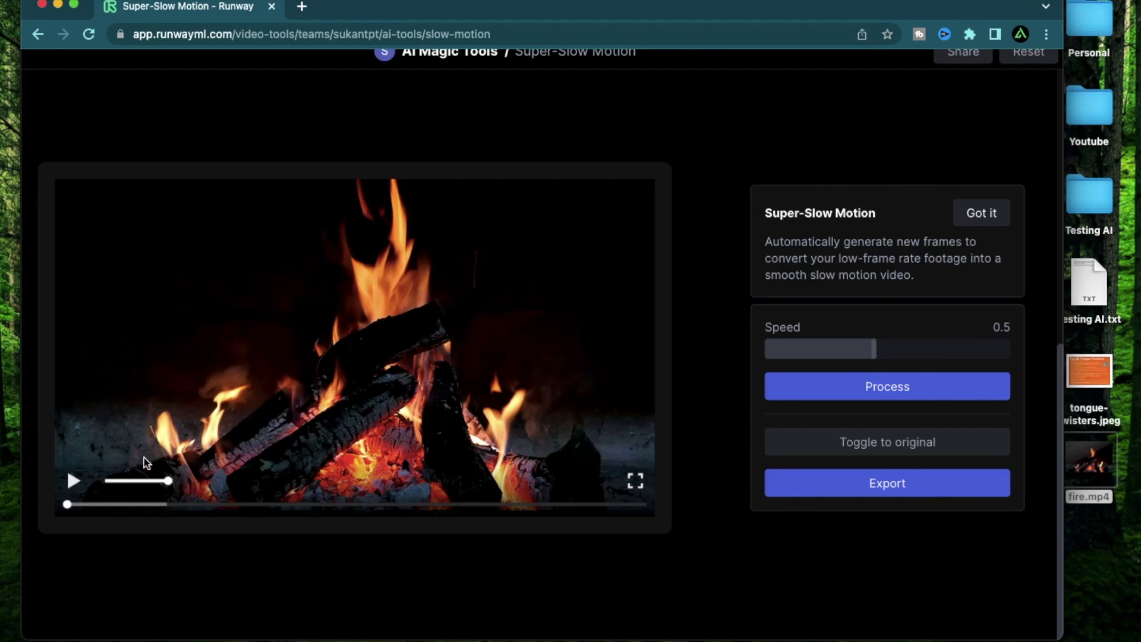
# Step: Play the processed fire clip, compare it with the original version, and switch back to the processed one
pyautogui.click(74, 481)
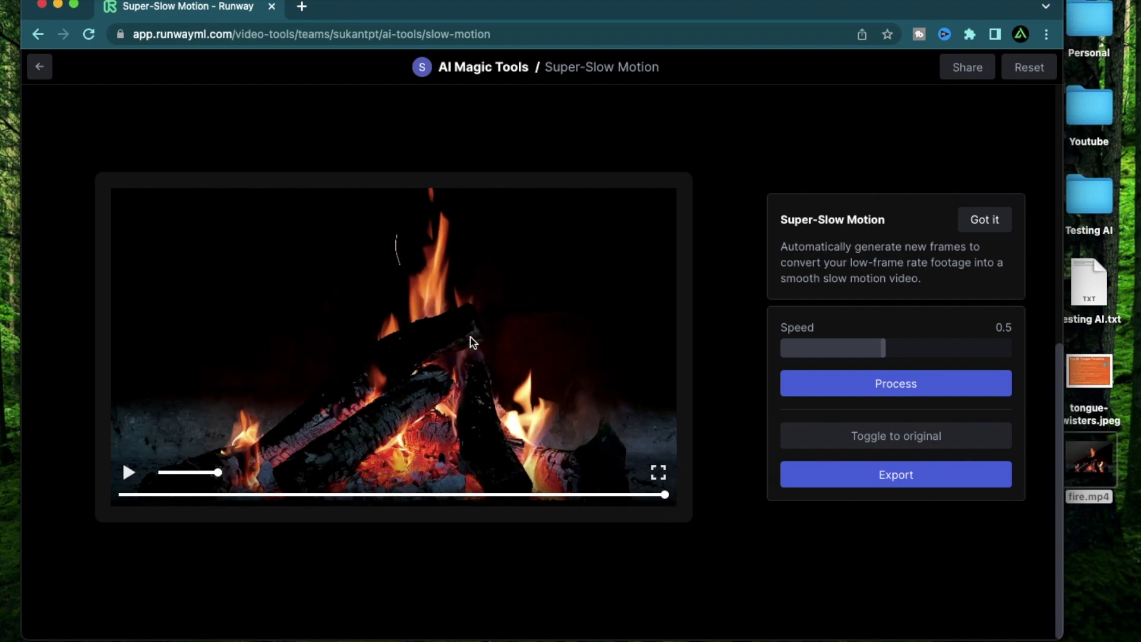
pyautogui.click(914, 440)
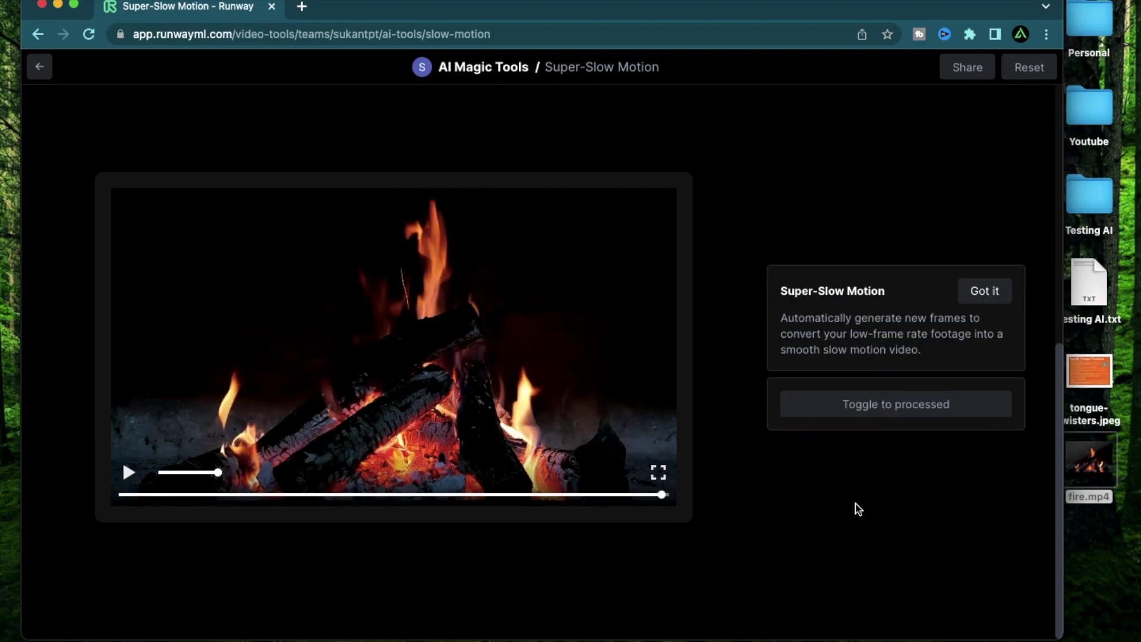
pyautogui.moveTo(241, 496); pyautogui.dragTo(111, 498)
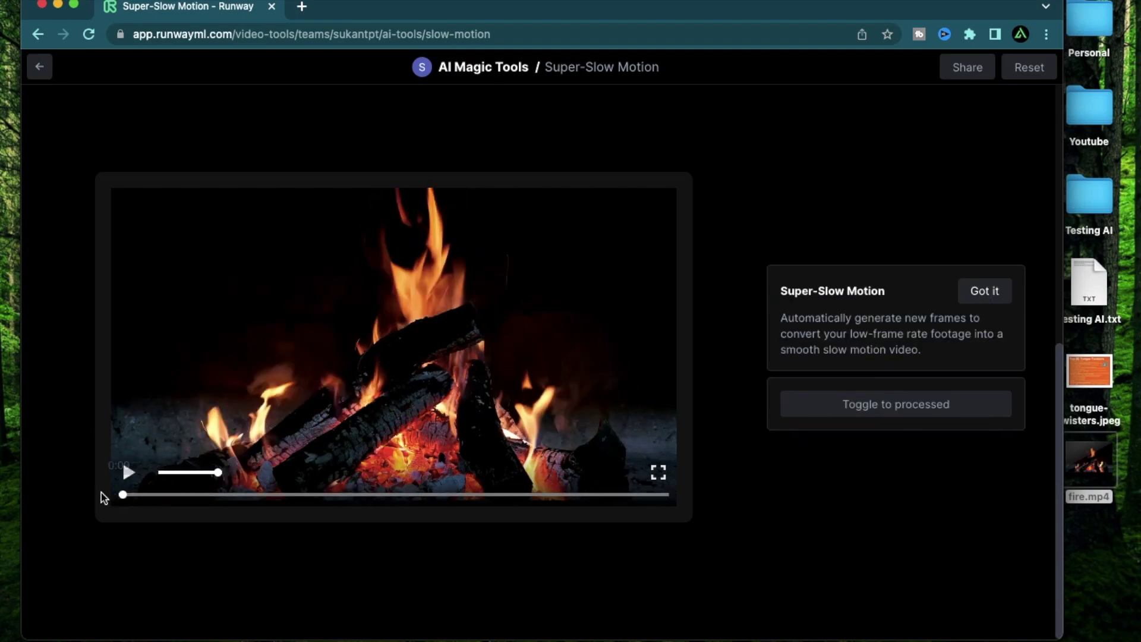
pyautogui.click(128, 473)
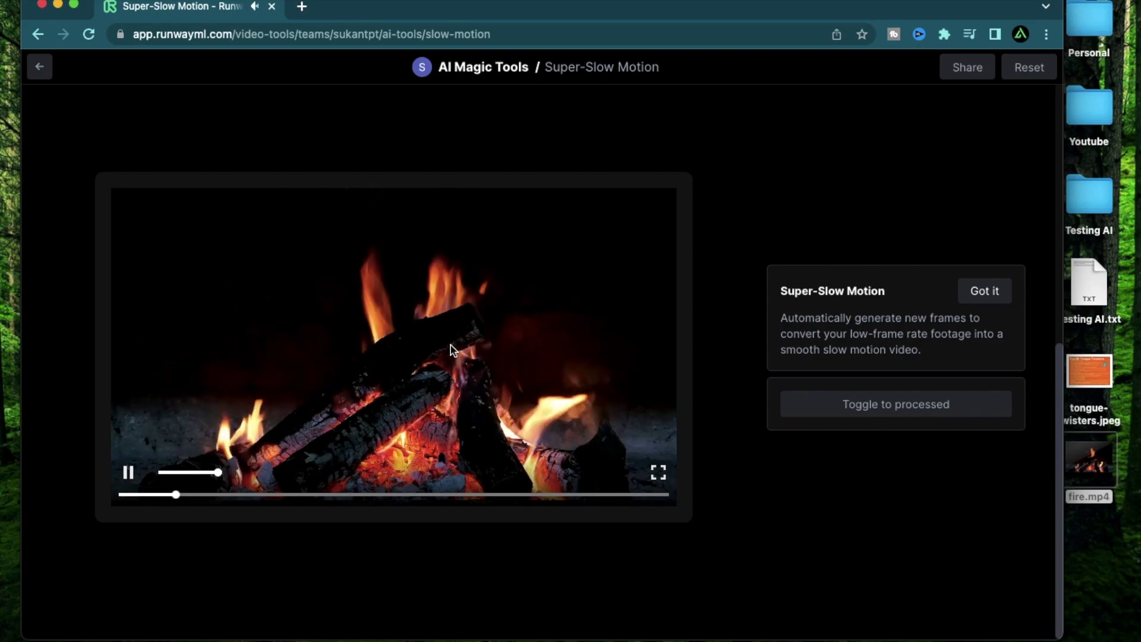
pyautogui.click(898, 404)
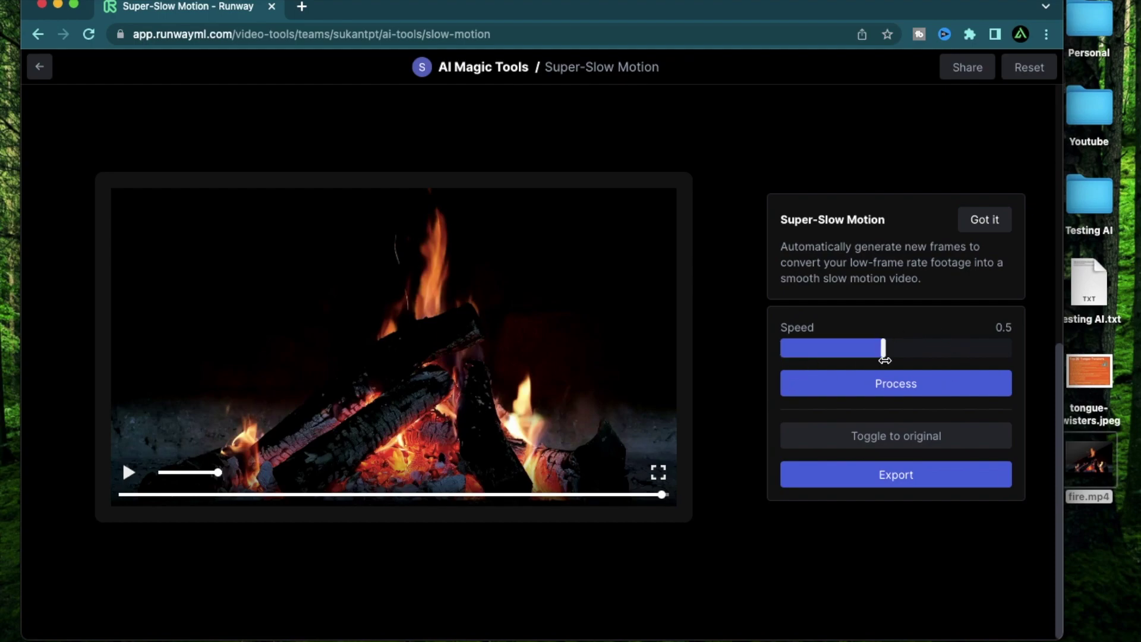
# Step: Set the speed to 0.1 and process the fire clip again
pyautogui.moveTo(885, 360); pyautogui.dragTo(761, 363)
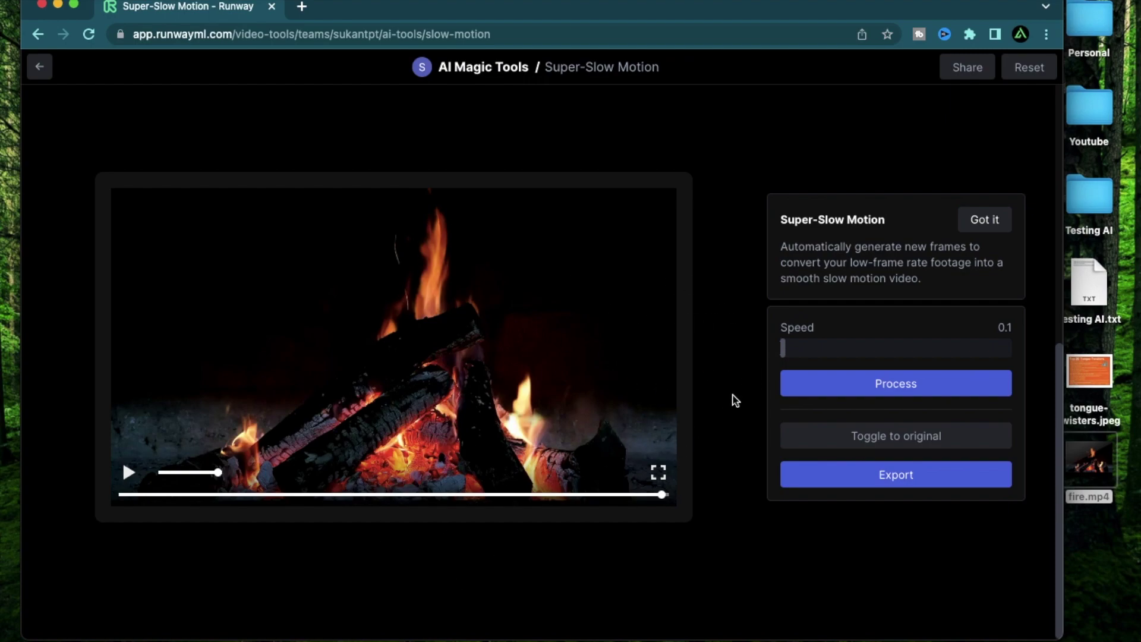
pyautogui.click(866, 396)
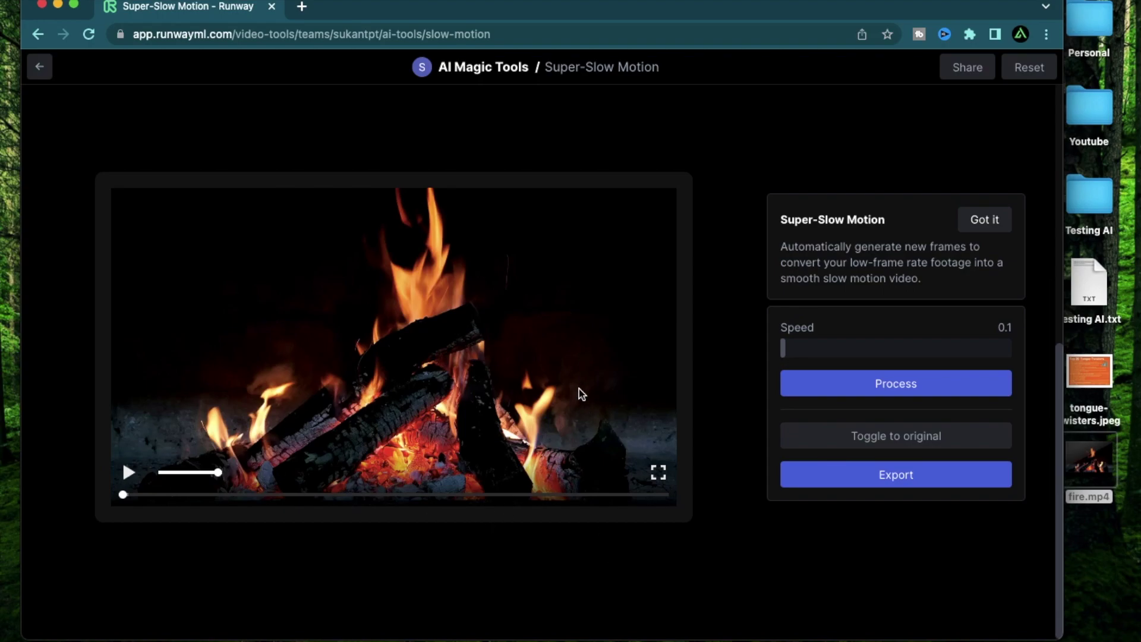
# Step: Check the length of the newly processed clip and preview the original fire.mp4 from the desktop for comparison
pyautogui.scroll(5, 668, 502)
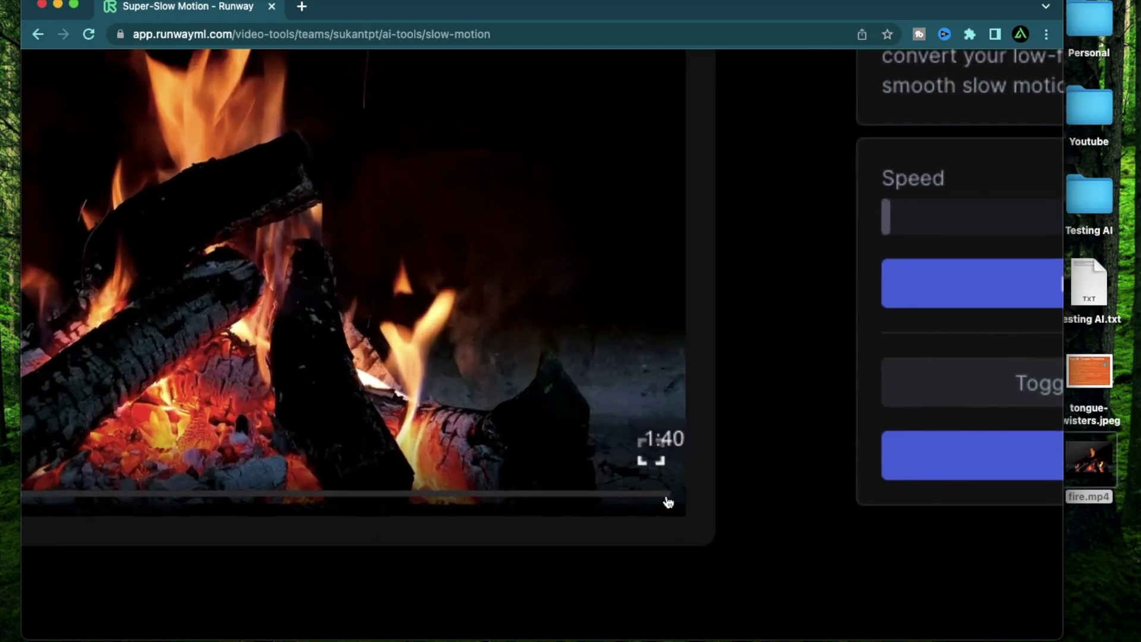
pyautogui.scroll(1, 668, 502)
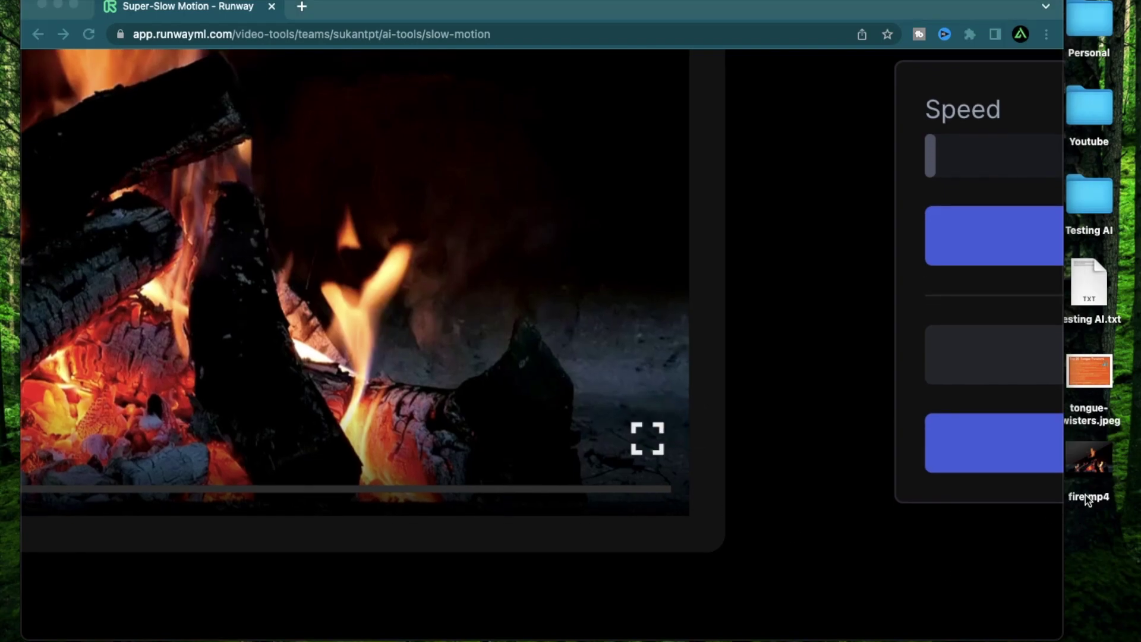
pyautogui.click(1088, 498)
pyautogui.press('space')
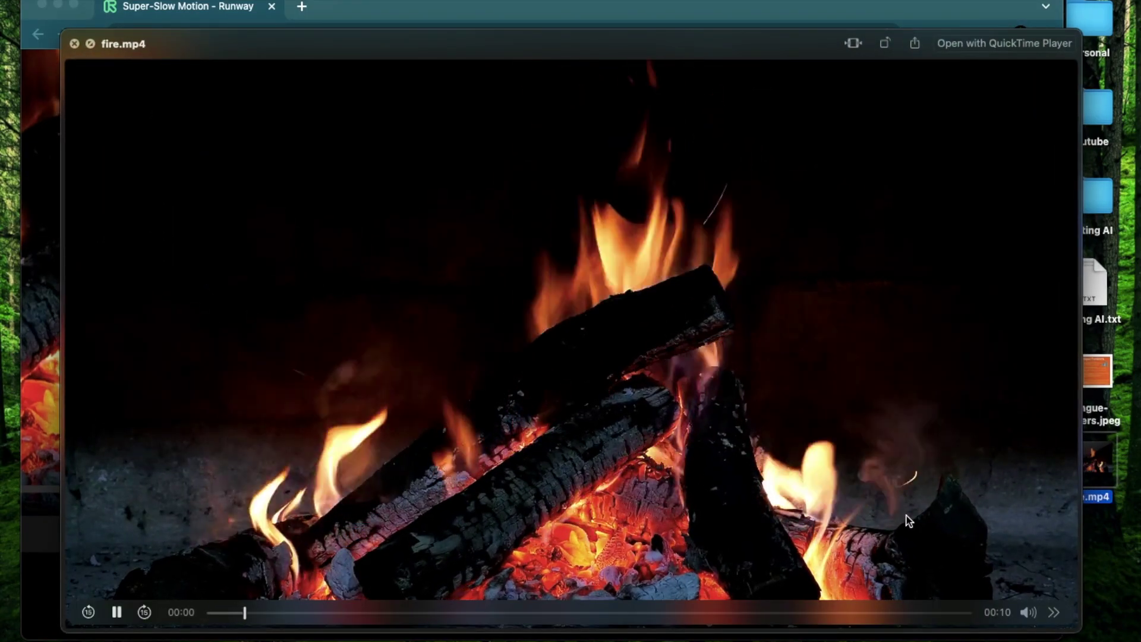
# Step: Close the preview of the original clip and start playing the fire clip processed at speed 0.1
pyautogui.press('space')
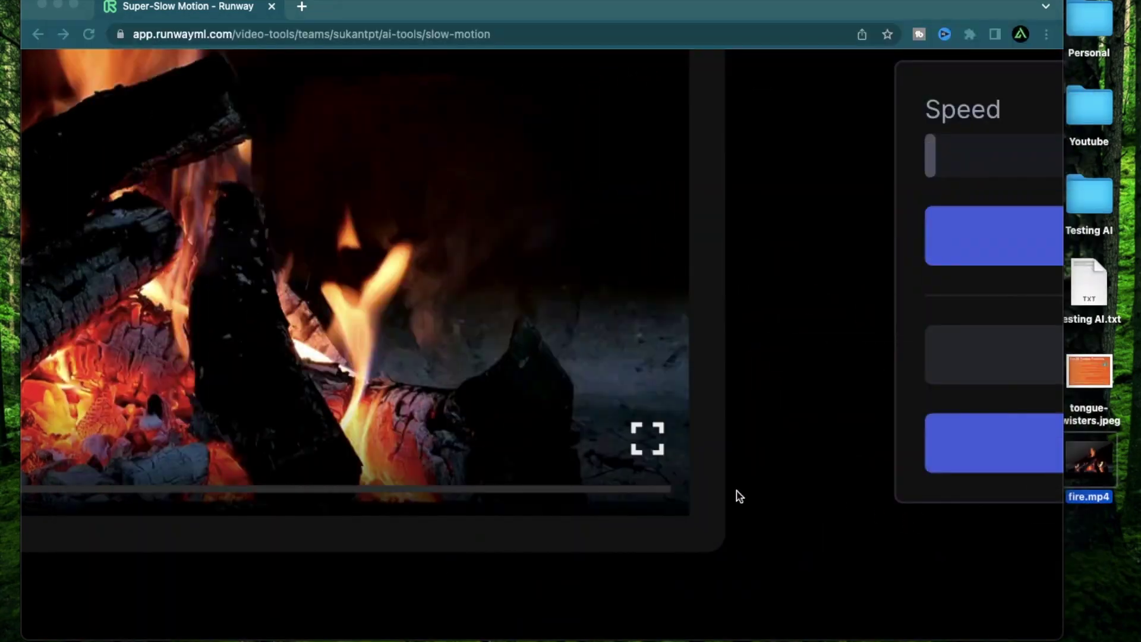
pyautogui.click(720, 465)
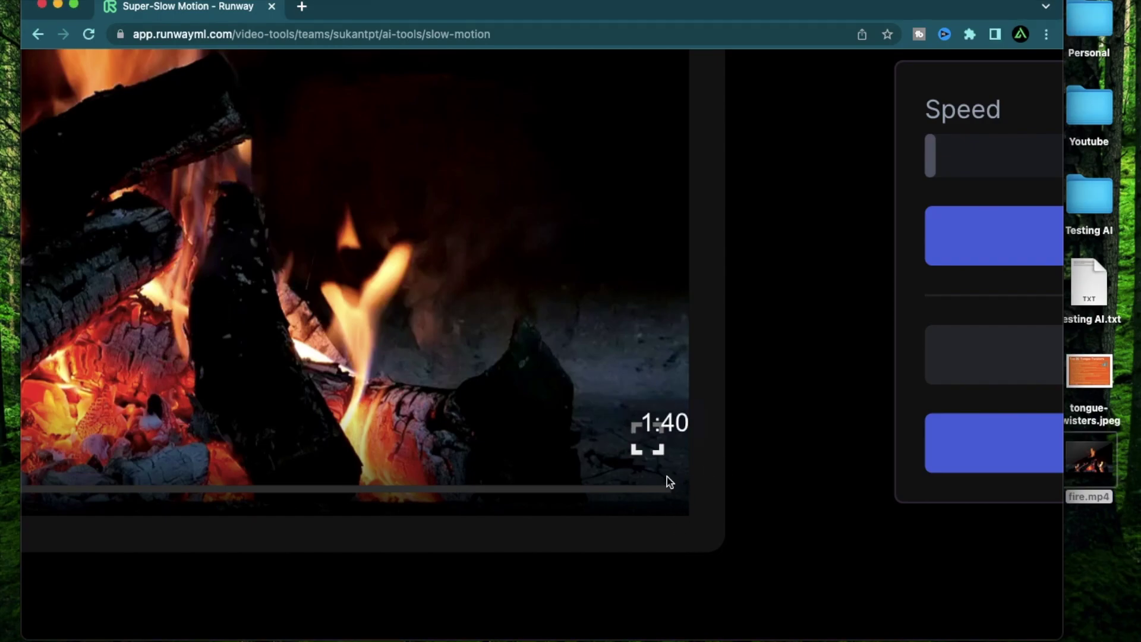
pyautogui.scroll(-5, 463, 273)
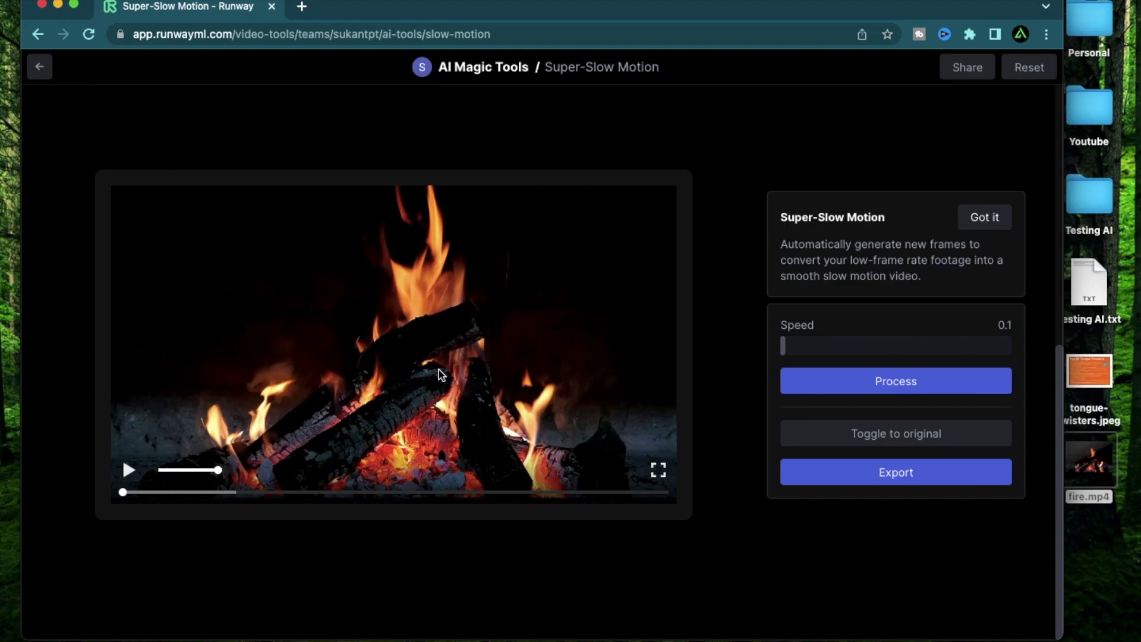
pyautogui.scroll(3, 439, 370)
pyautogui.scroll(1, 438, 369)
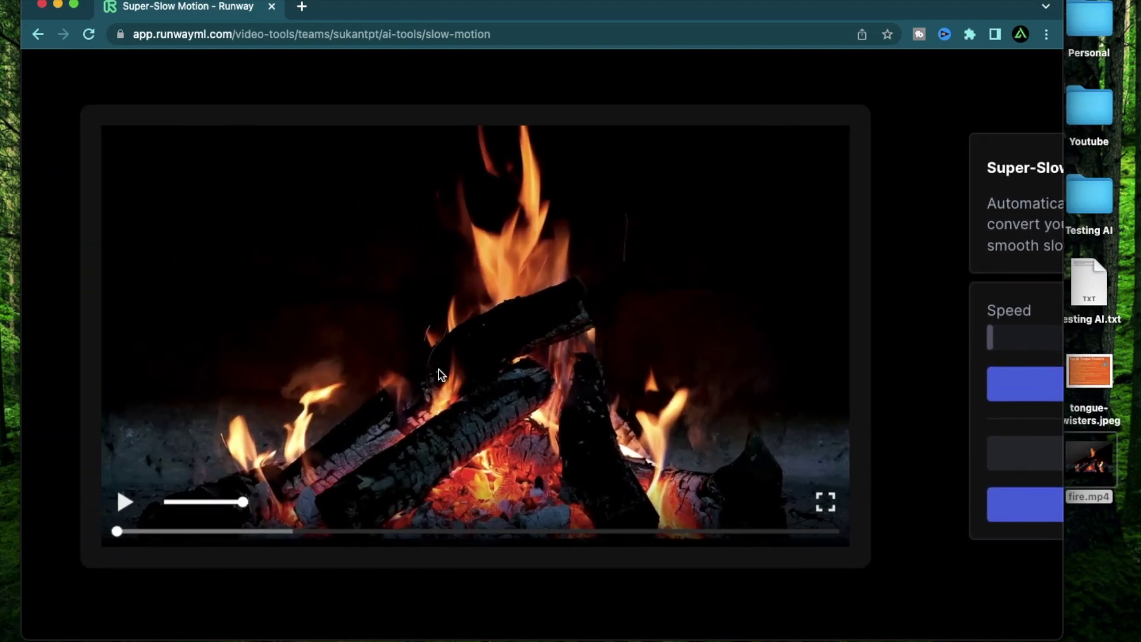
pyautogui.scroll(4, 438, 369)
pyautogui.scroll(-2, 439, 370)
pyautogui.click(59, 529)
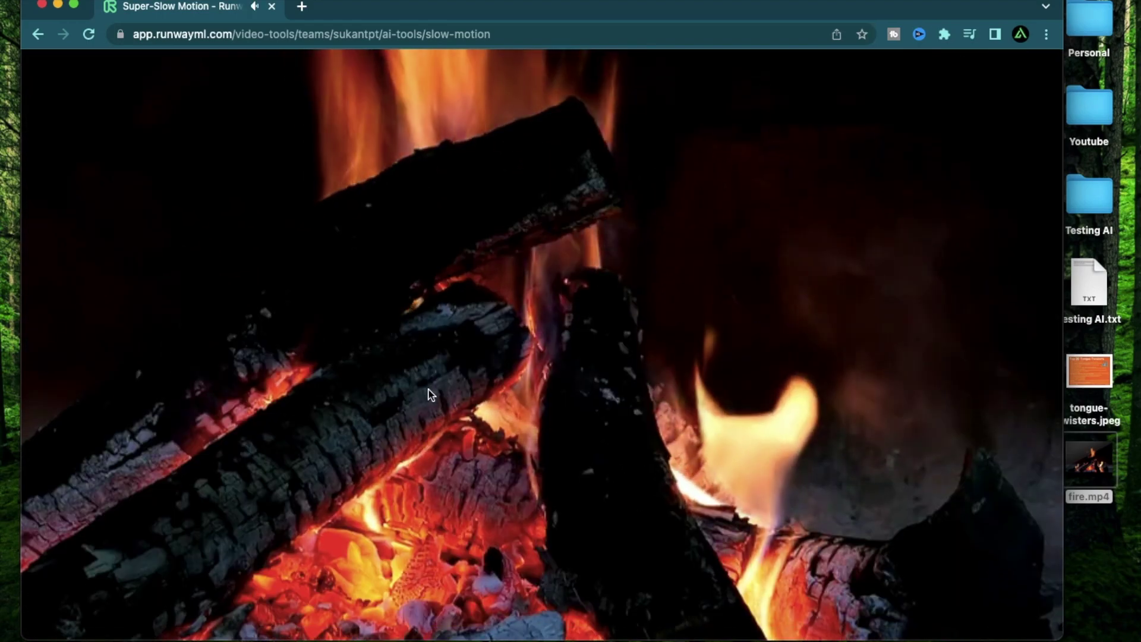
# Step: Watch the processed clip in both close-up and full frame, examining how smoothly the flames move, and pause it
pyautogui.hscroll(-5, 333, 420)
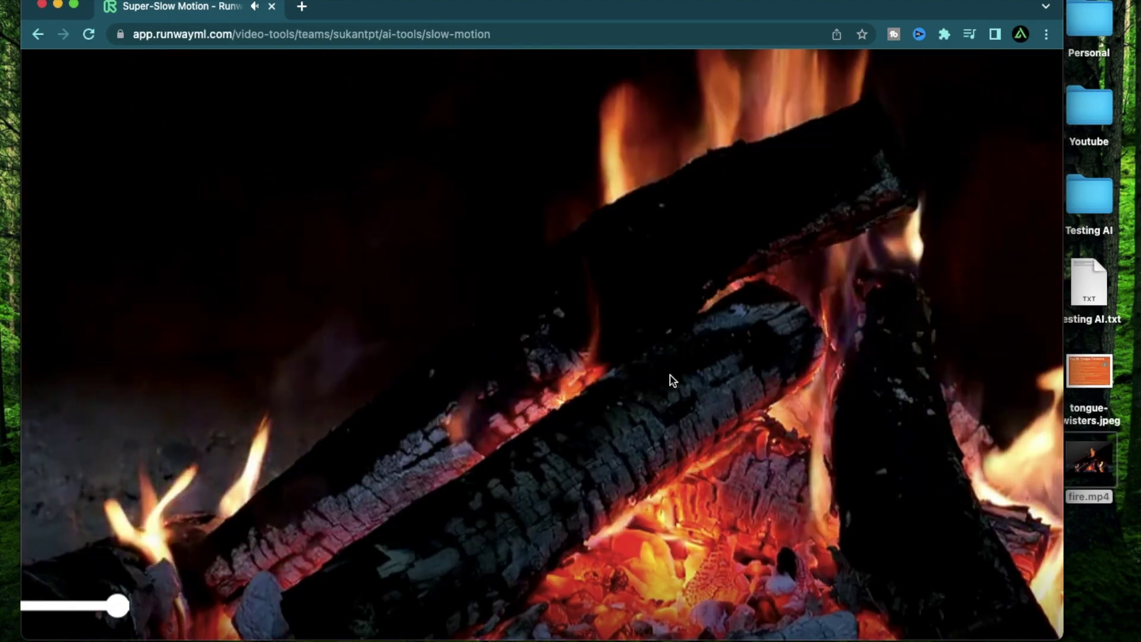
pyautogui.hscroll(3, 695, 374)
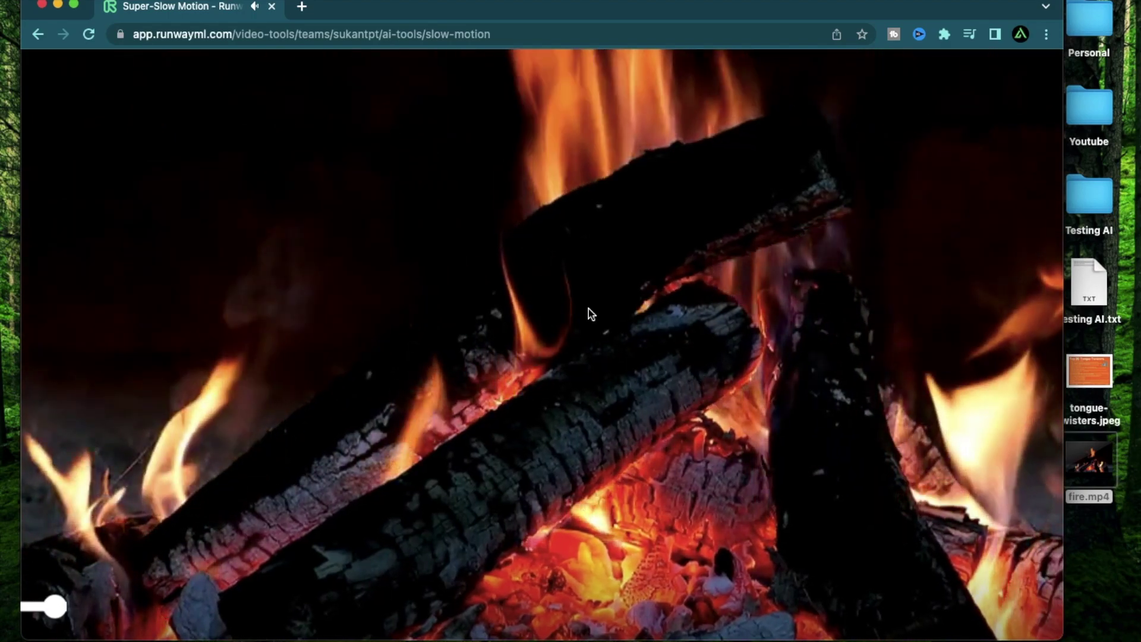
pyautogui.scroll(5, 588, 312)
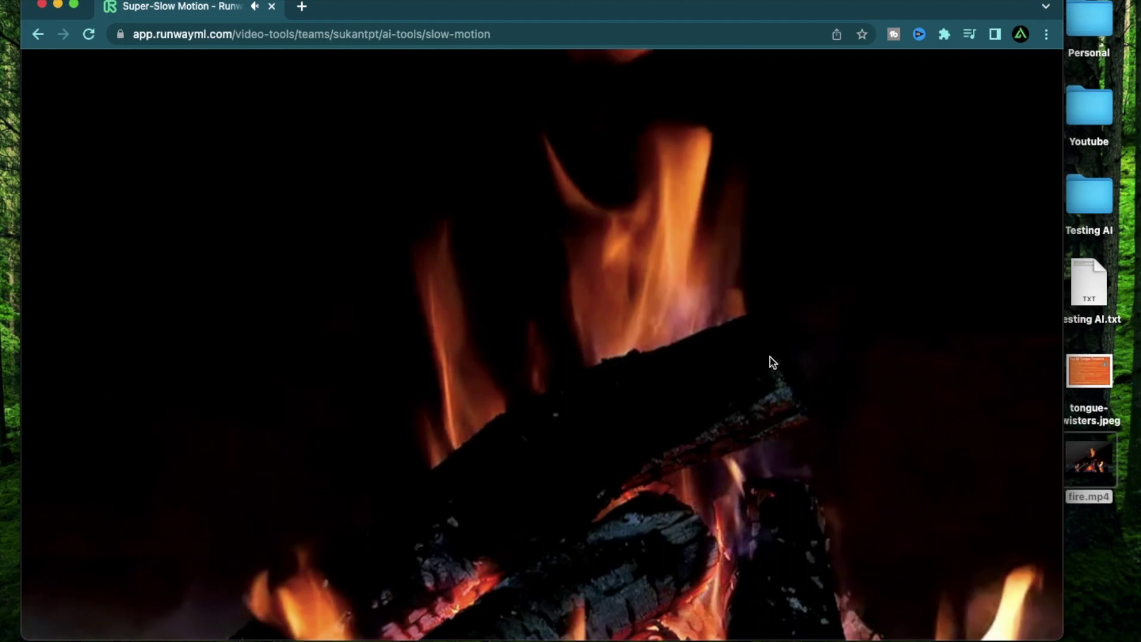
pyautogui.hscroll(2, 770, 358)
pyautogui.scroll(3, 670, 295)
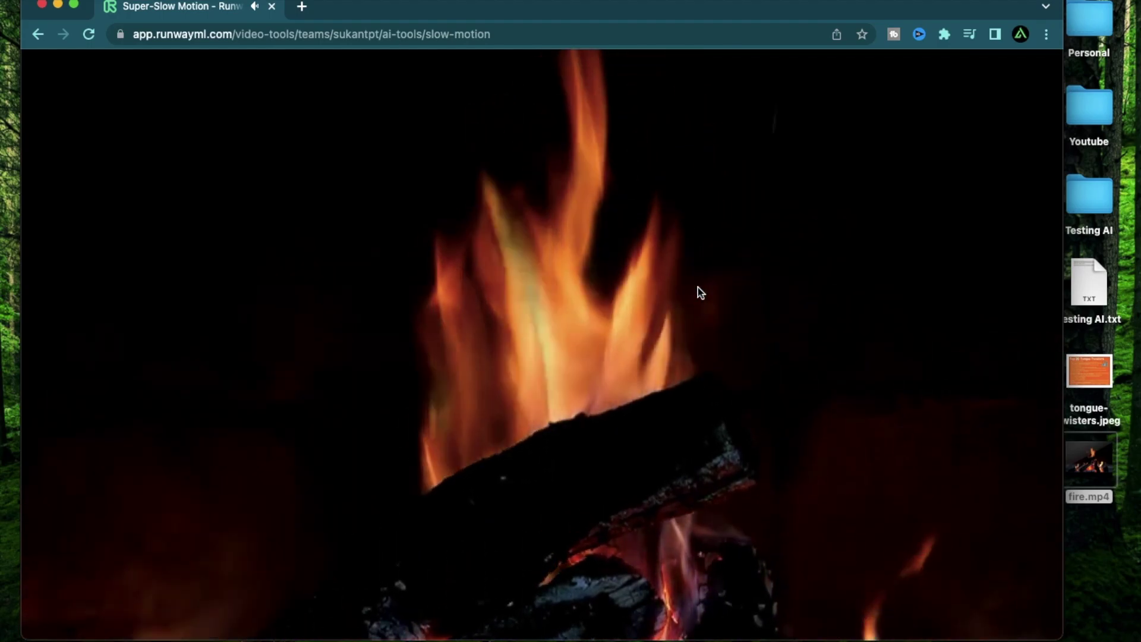
pyautogui.scroll(-5, 676, 315)
pyautogui.scroll(4, 530, 301)
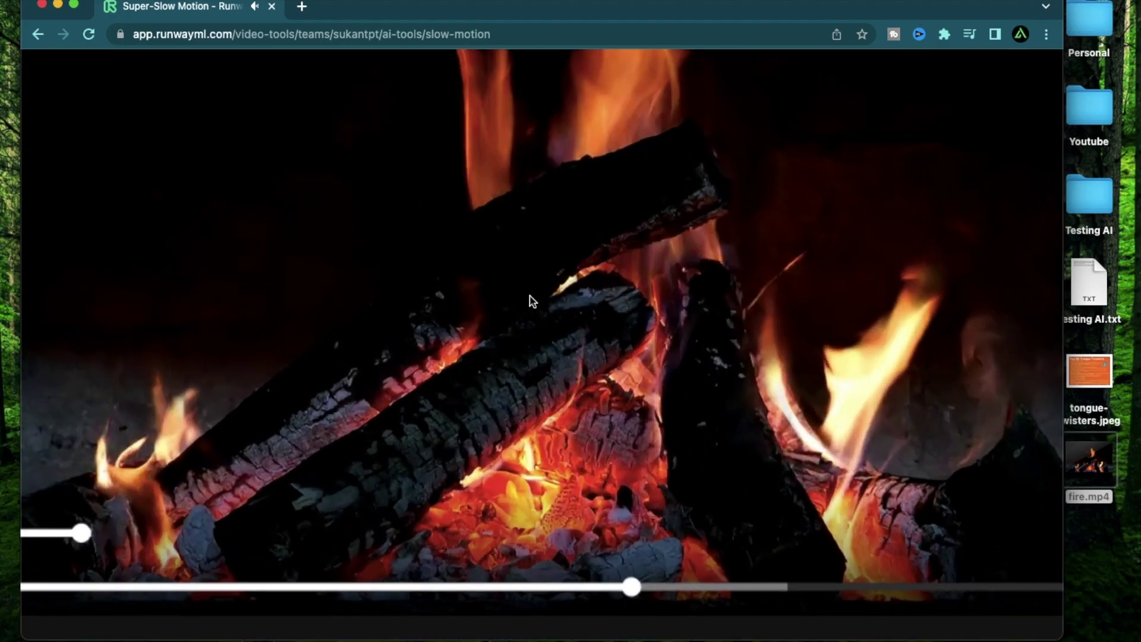
pyautogui.scroll(3, 532, 301)
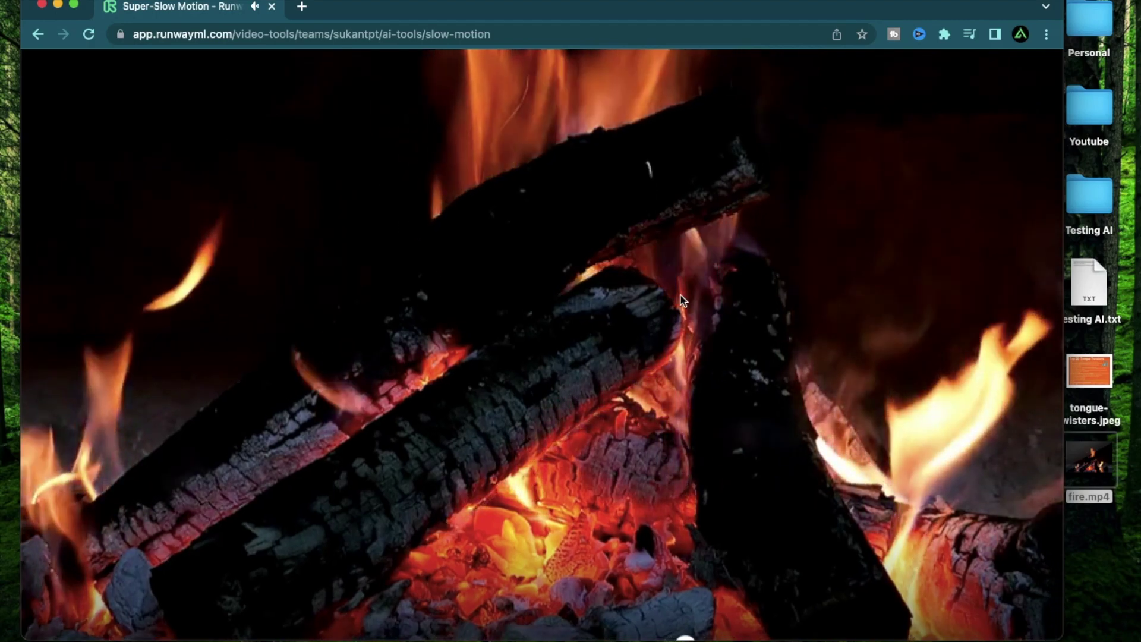
pyautogui.scroll(-2, 679, 298)
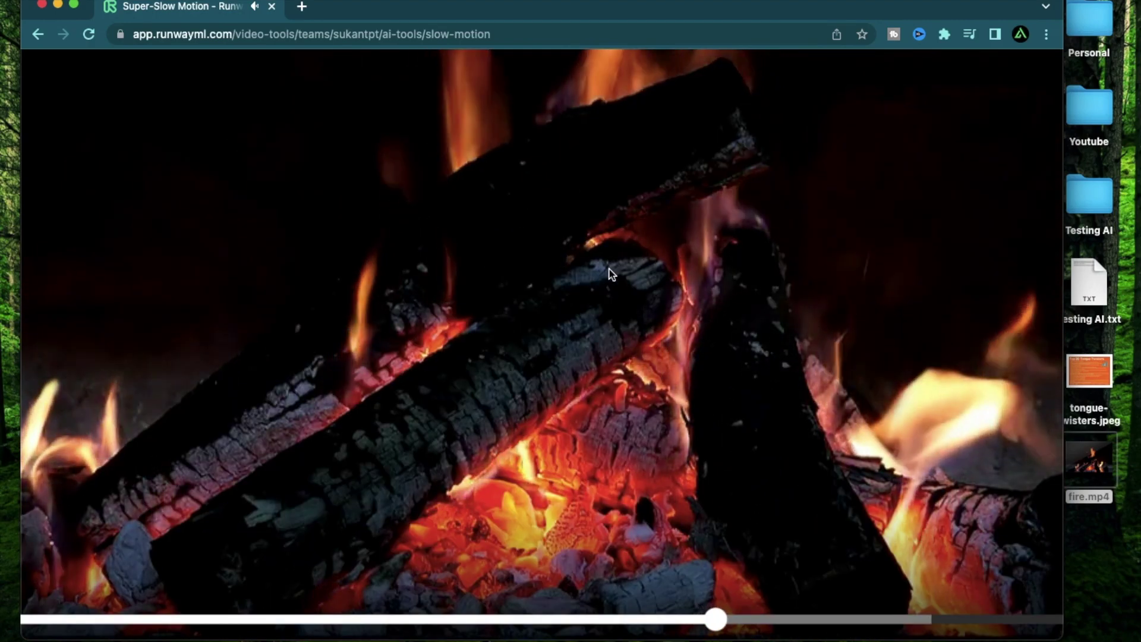
pyautogui.scroll(-5, 612, 273)
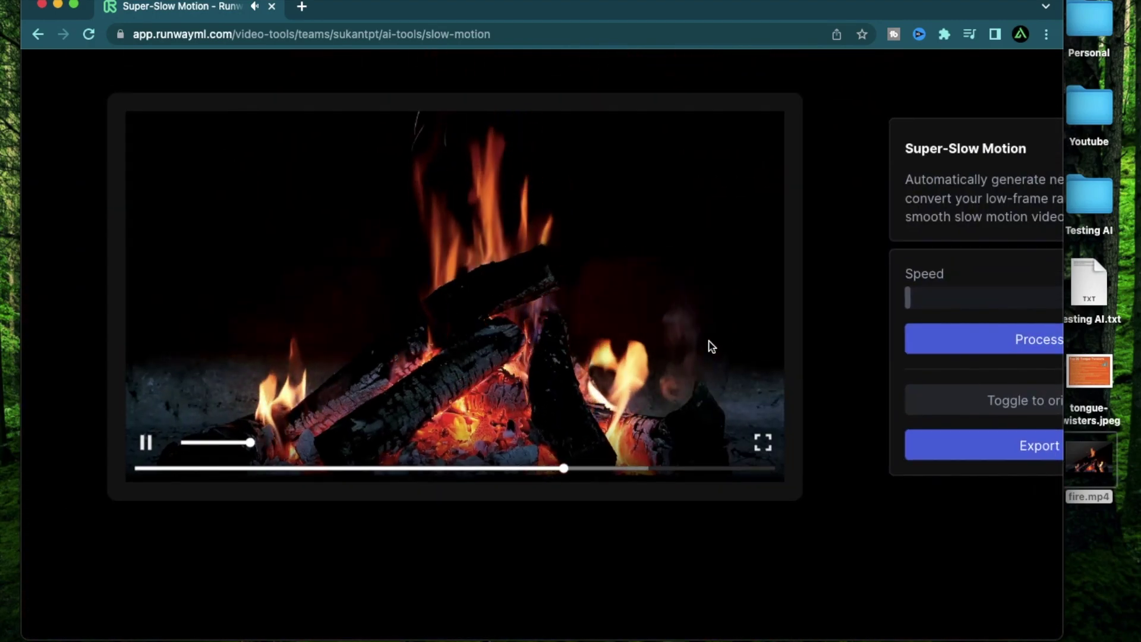
pyautogui.scroll(3, 709, 342)
pyautogui.scroll(-5, 709, 344)
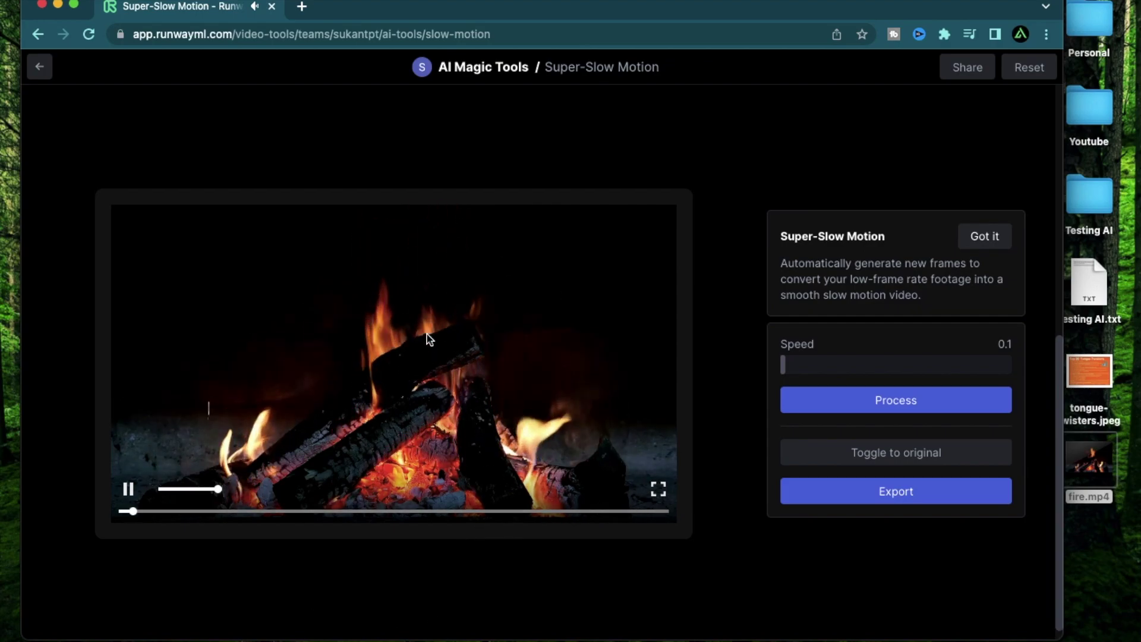
pyautogui.scroll(5, 426, 333)
pyautogui.scroll(3, 427, 334)
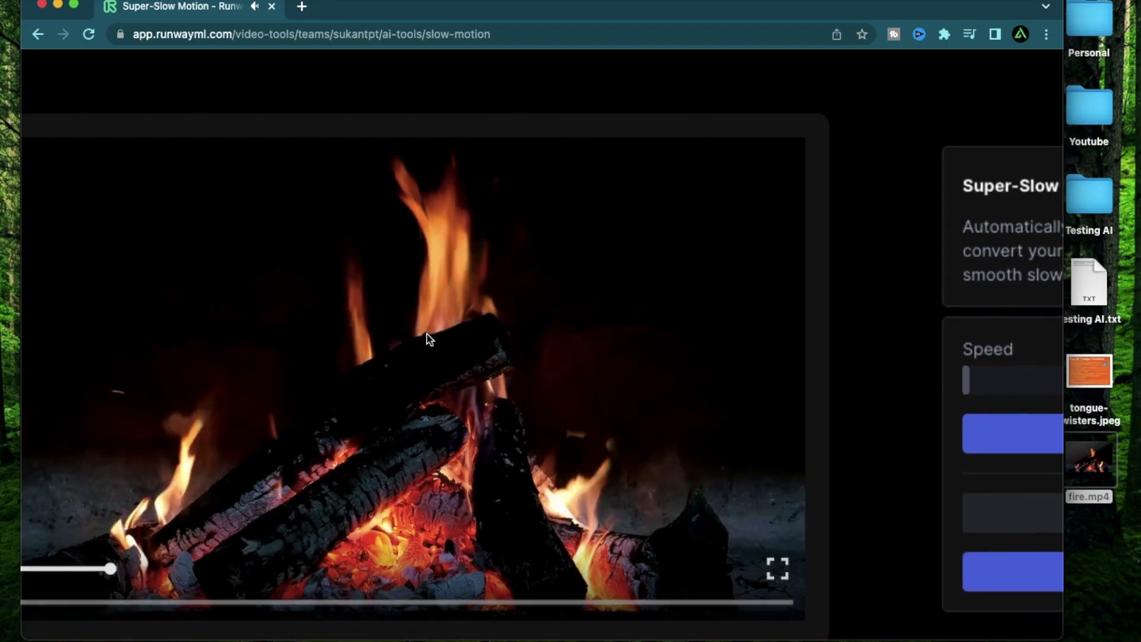
pyautogui.scroll(-1, 427, 334)
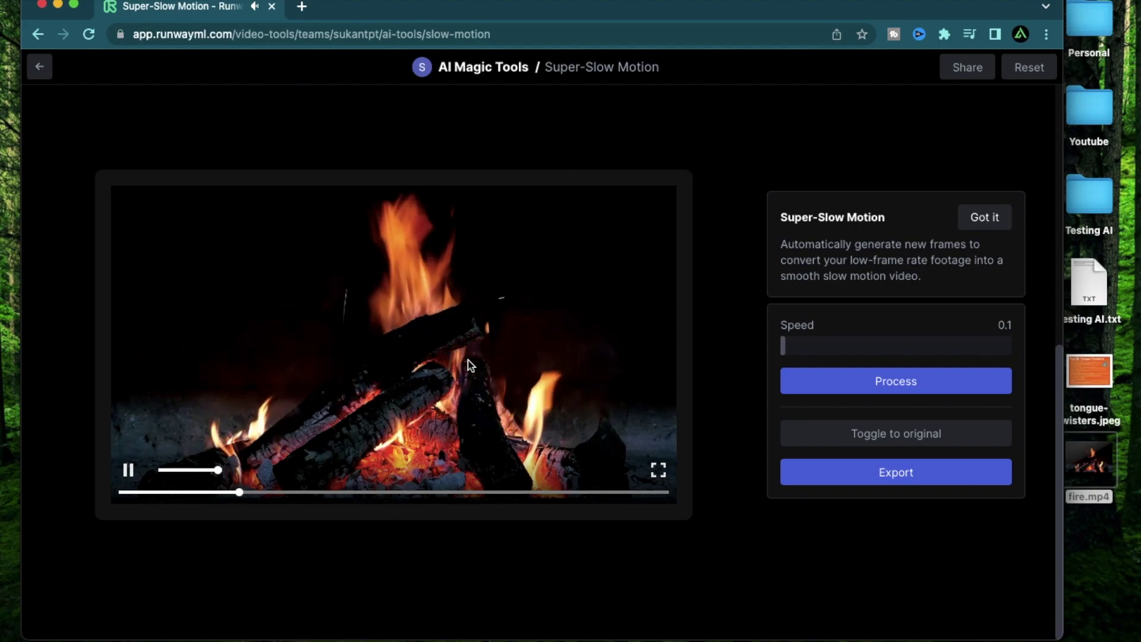
pyautogui.scroll(3, 422, 262)
pyautogui.scroll(-4, 425, 264)
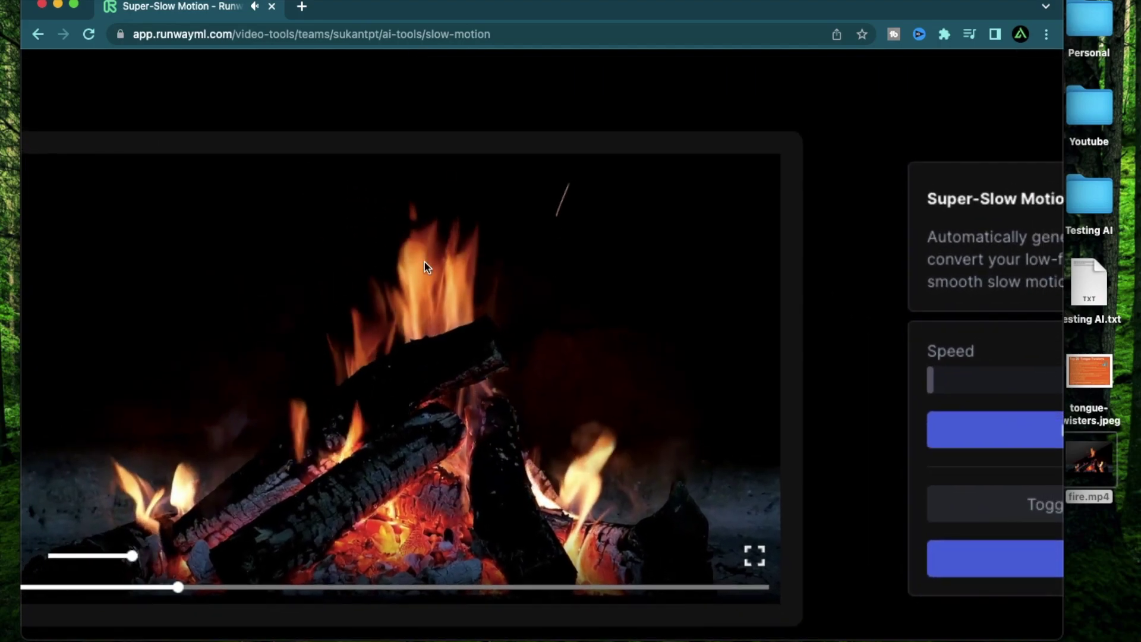
pyautogui.scroll(2, 369, 360)
pyautogui.scroll(3, 368, 360)
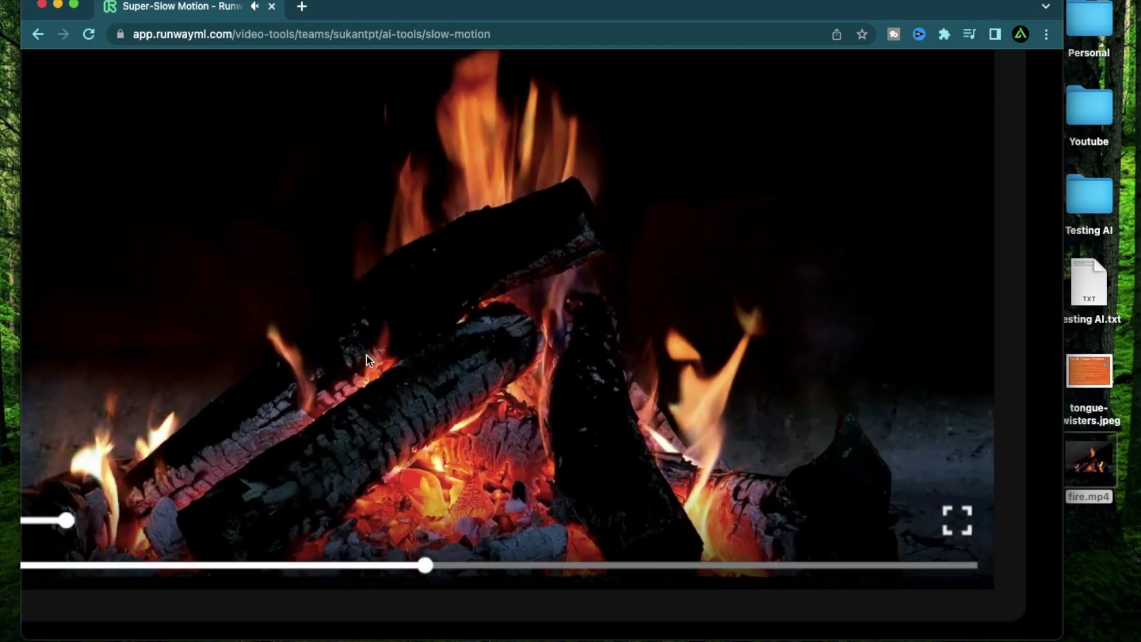
pyautogui.scroll(-4, 493, 257)
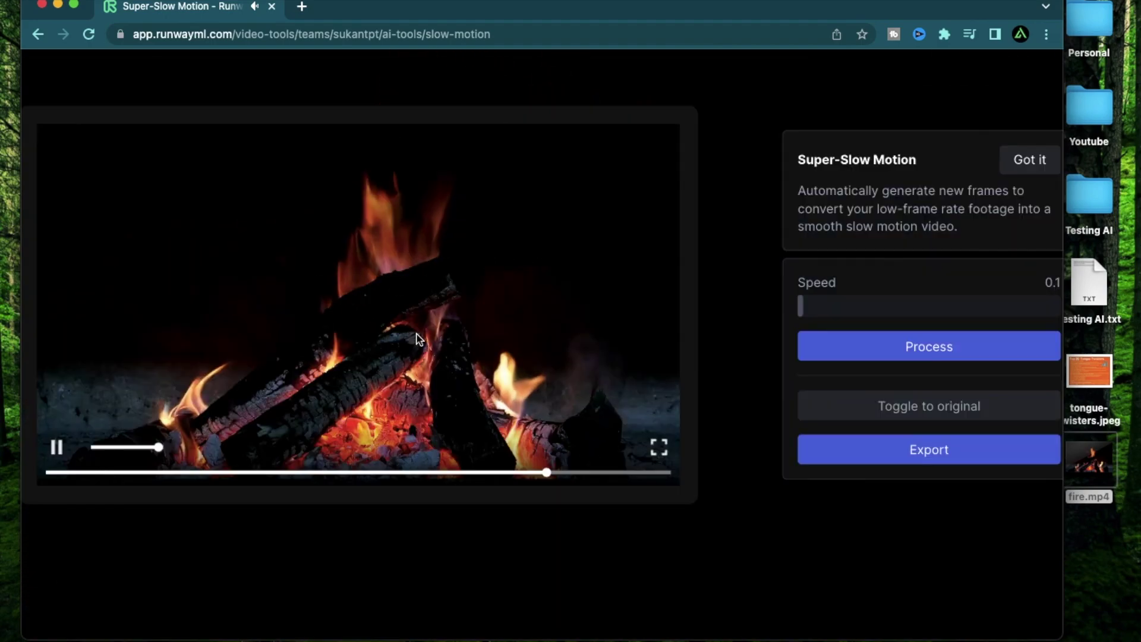
pyautogui.scroll(4, 382, 330)
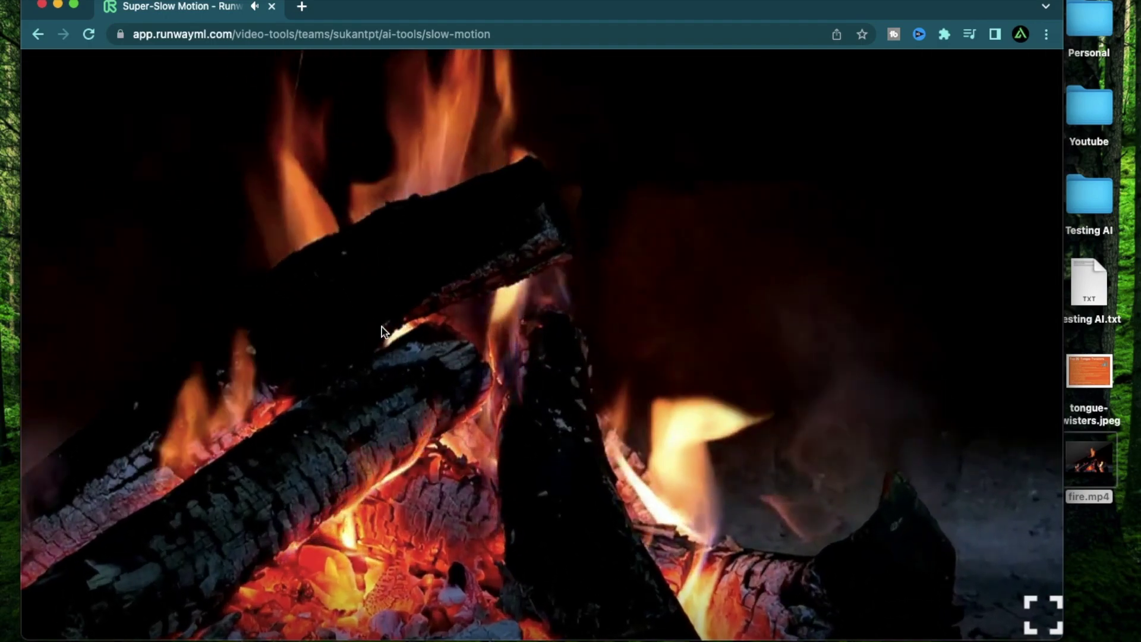
pyautogui.scroll(-3, 382, 327)
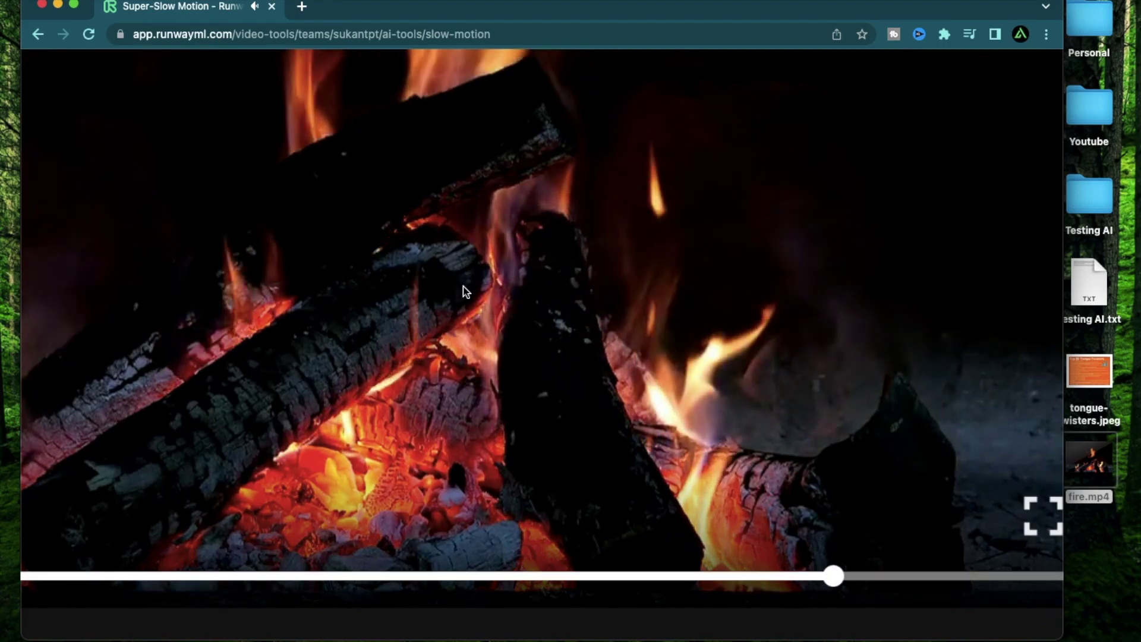
pyautogui.scroll(-4, 466, 292)
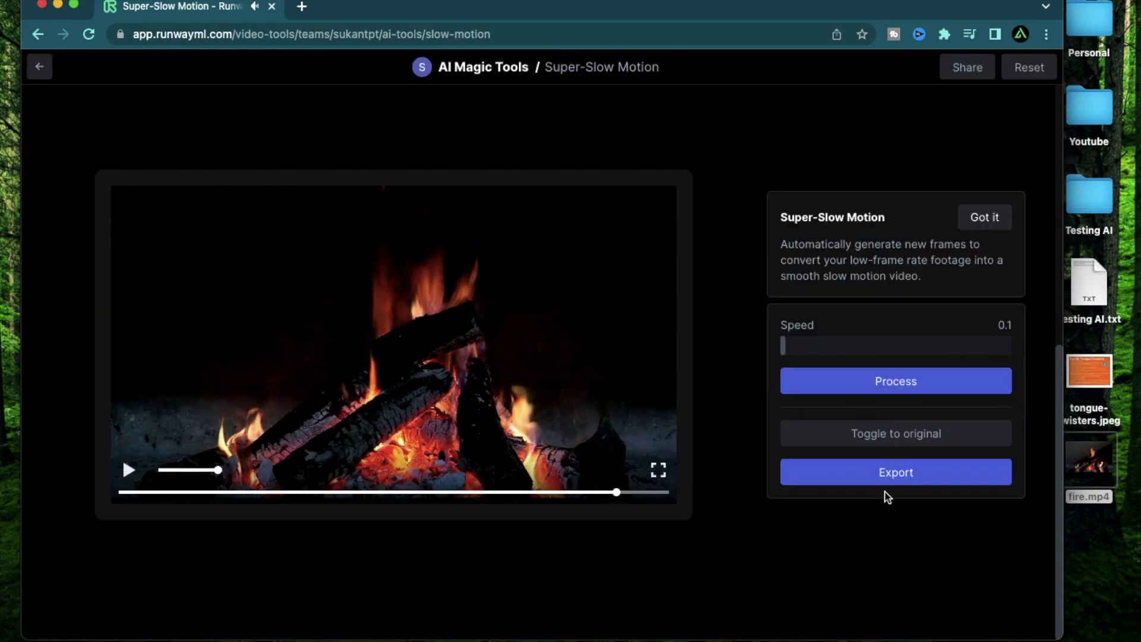
# Step: Open the export settings for the processed clip and check the available formats, keeping MP4
pyautogui.click(906, 481)
pyautogui.scroll(4, 555, 349)
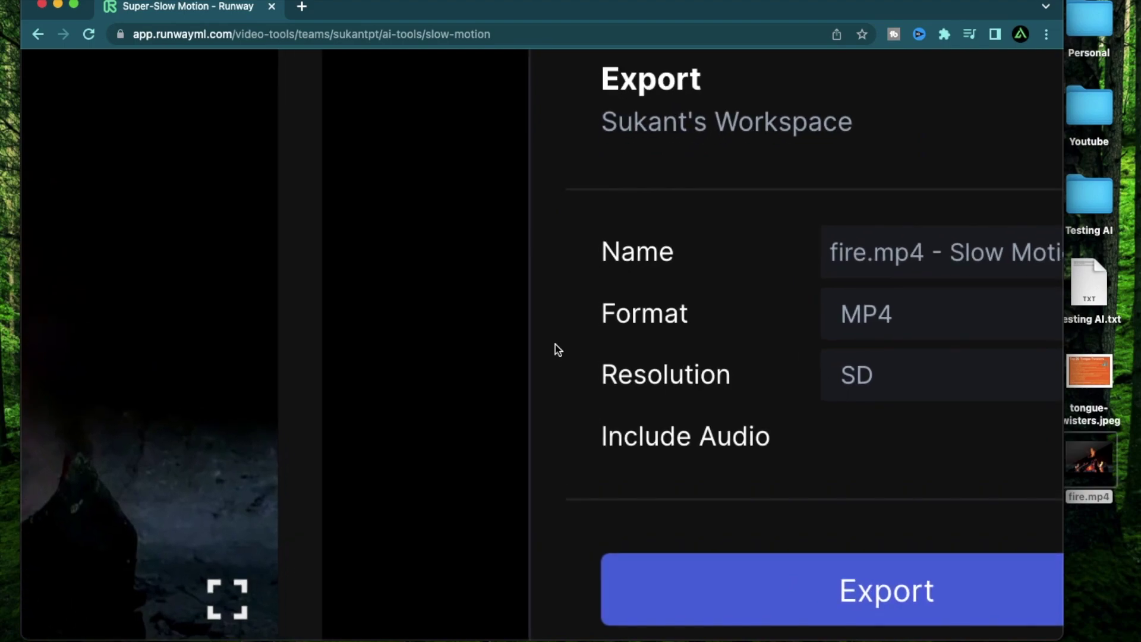
pyautogui.hscroll(2, 547, 357)
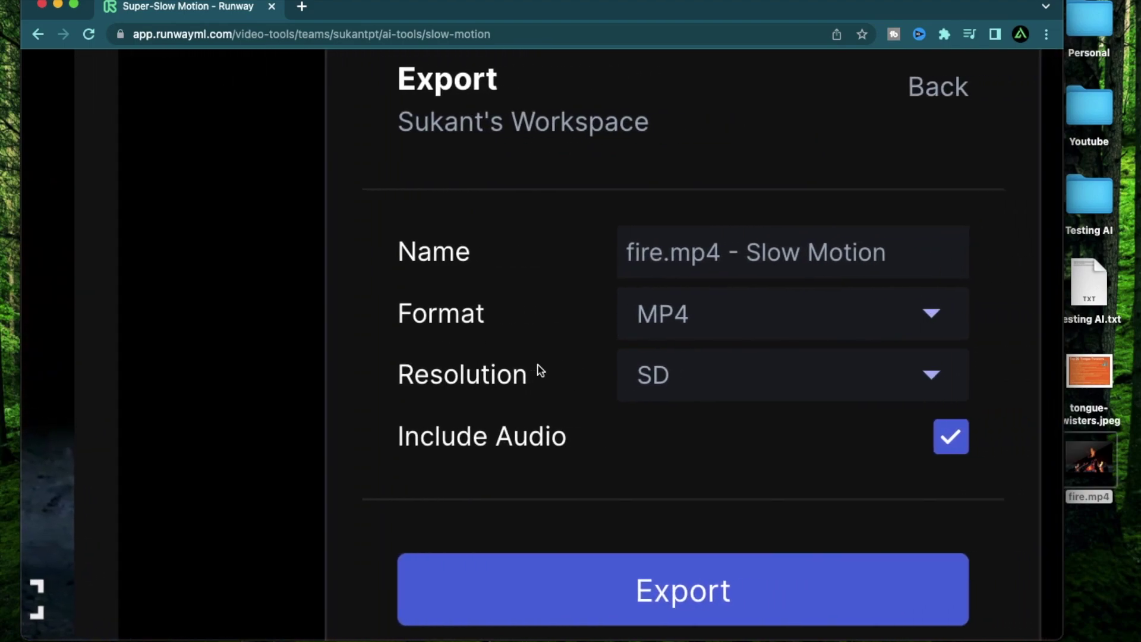
pyautogui.click(715, 330)
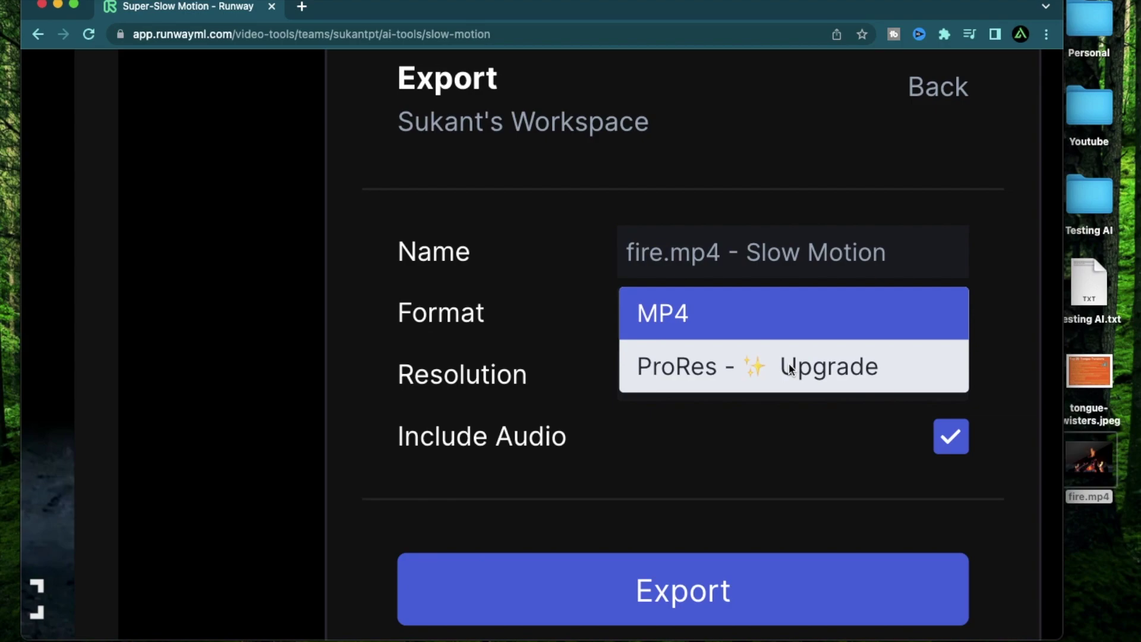
pyautogui.click(441, 343)
# Step: Set the export resolution to 720p, and try the 1080p upgrade option before returning to the export settings
pyautogui.click(723, 386)
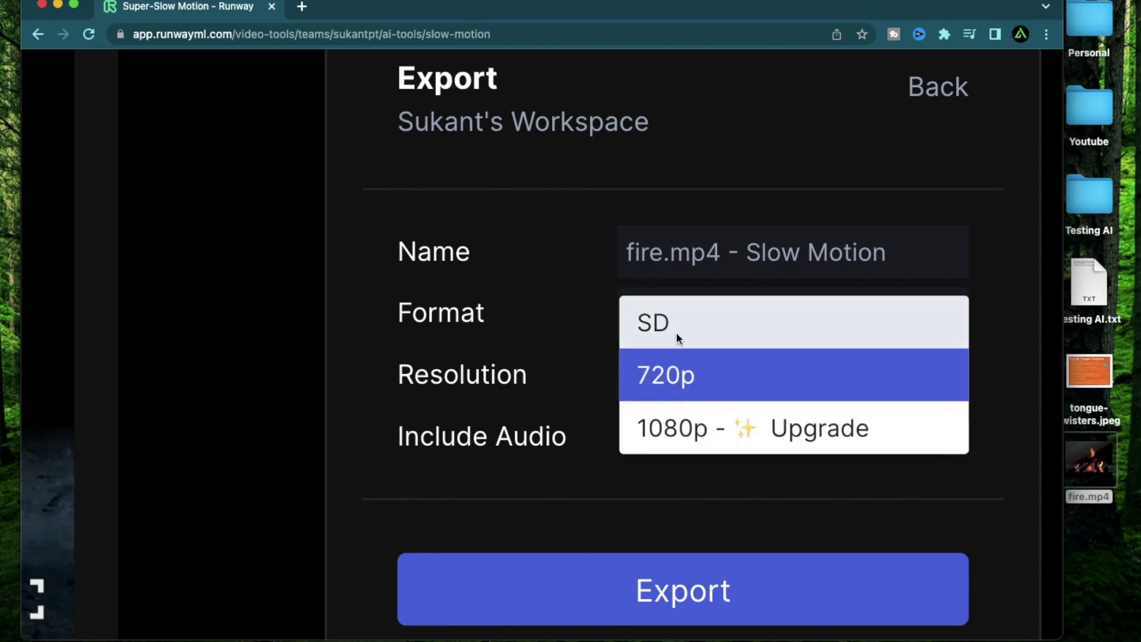
pyautogui.click(684, 438)
pyautogui.scroll(-5, 435, 362)
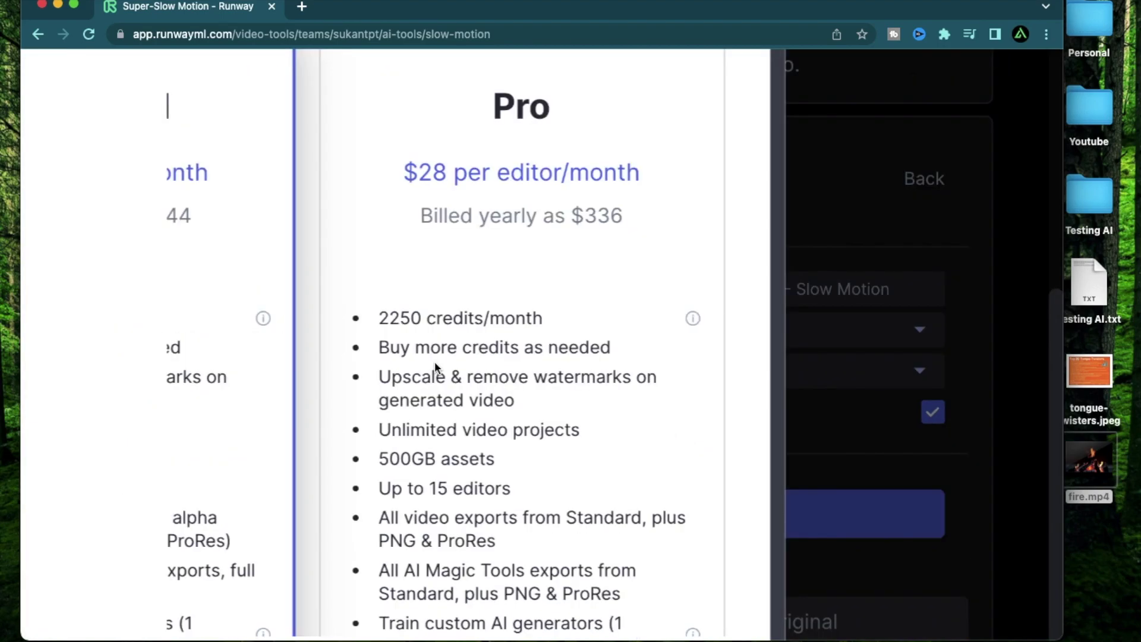
pyautogui.scroll(5, 754, 328)
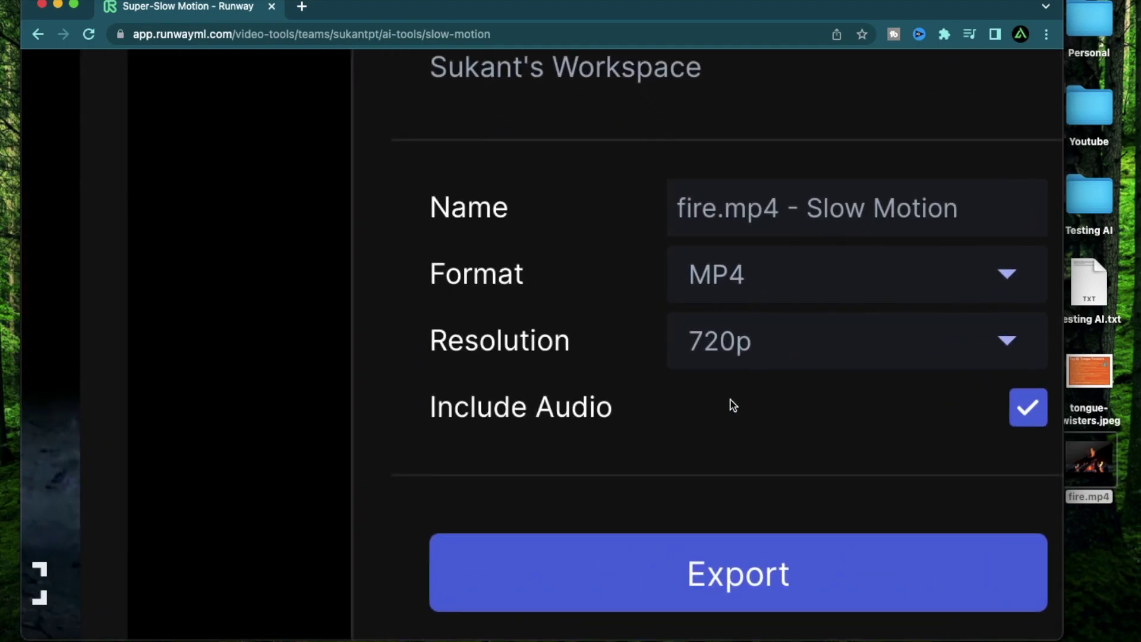
# Step: Export the slow-motion clip as a 720p MP4 with audio included and follow the export progress
pyautogui.scroll(-3, 733, 405)
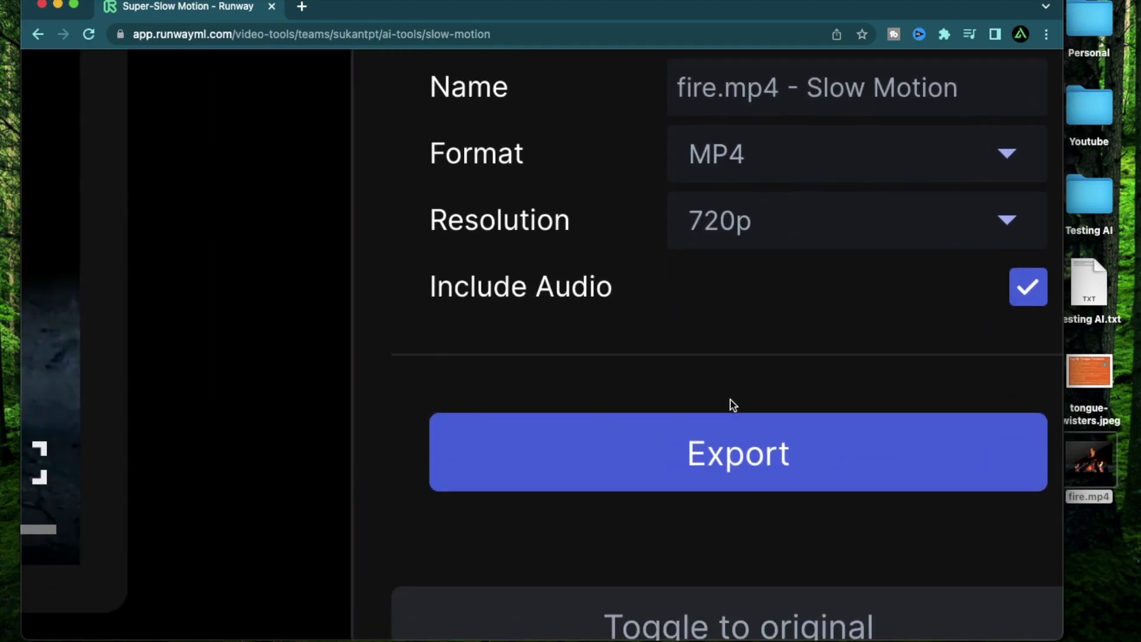
pyautogui.click(778, 436)
pyautogui.press('super+minus')
pyautogui.press('super+minus')
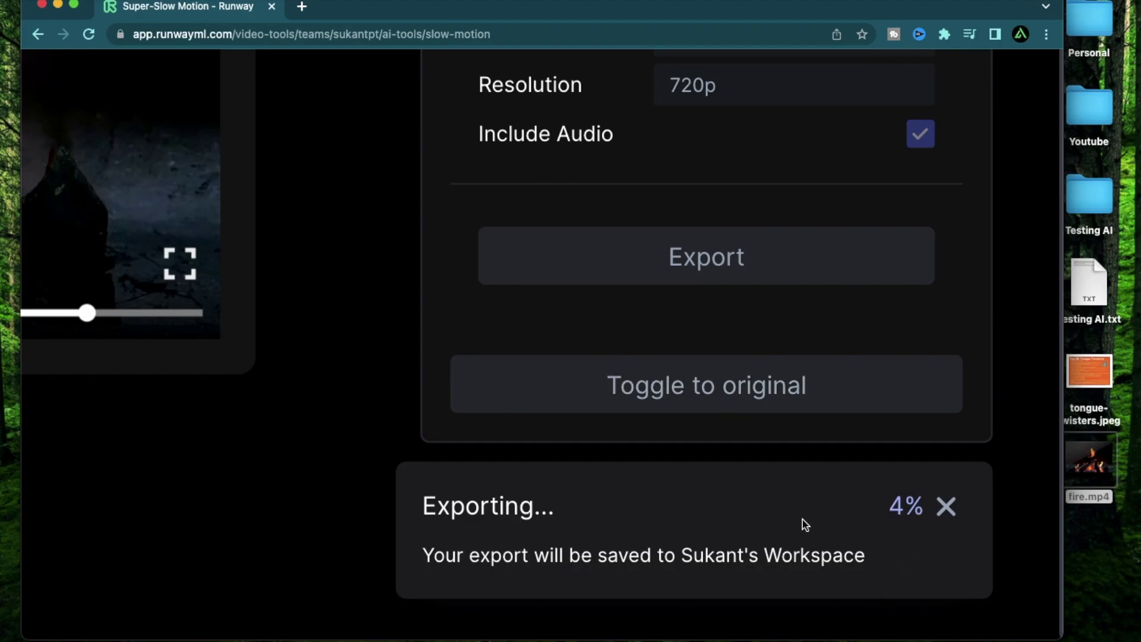
pyautogui.press('super+plus')
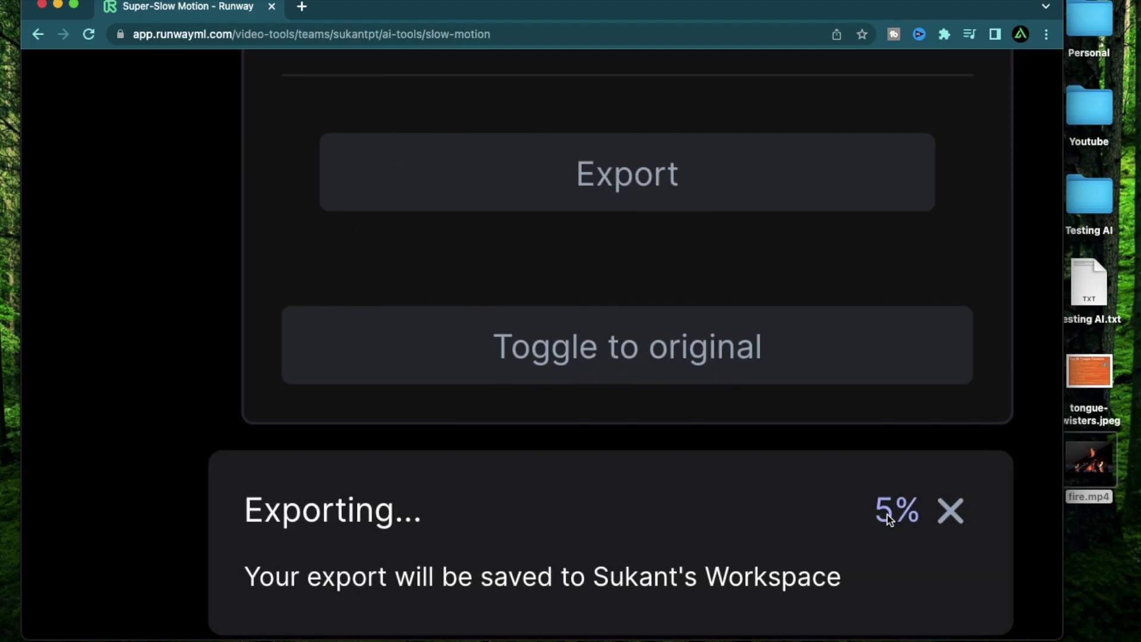
pyautogui.press('super+minus')
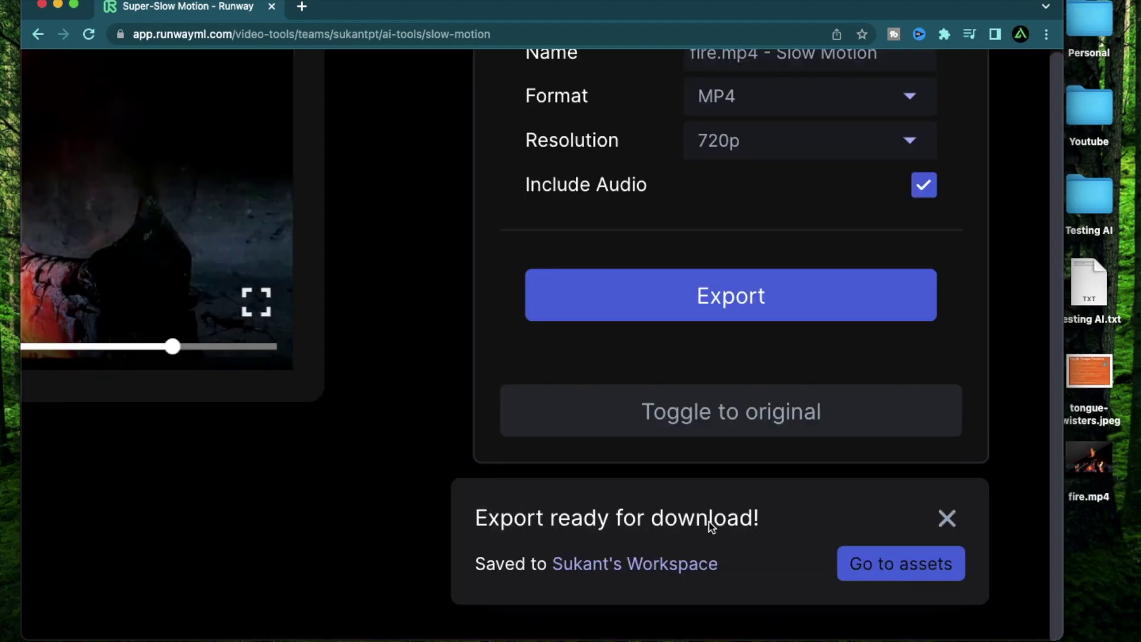
# Step: Go to the workspace assets and compare the duration of the exported slow-motion video with the uploaded fire.mp4
pyautogui.click(876, 569)
pyautogui.scroll(3, 447, 354)
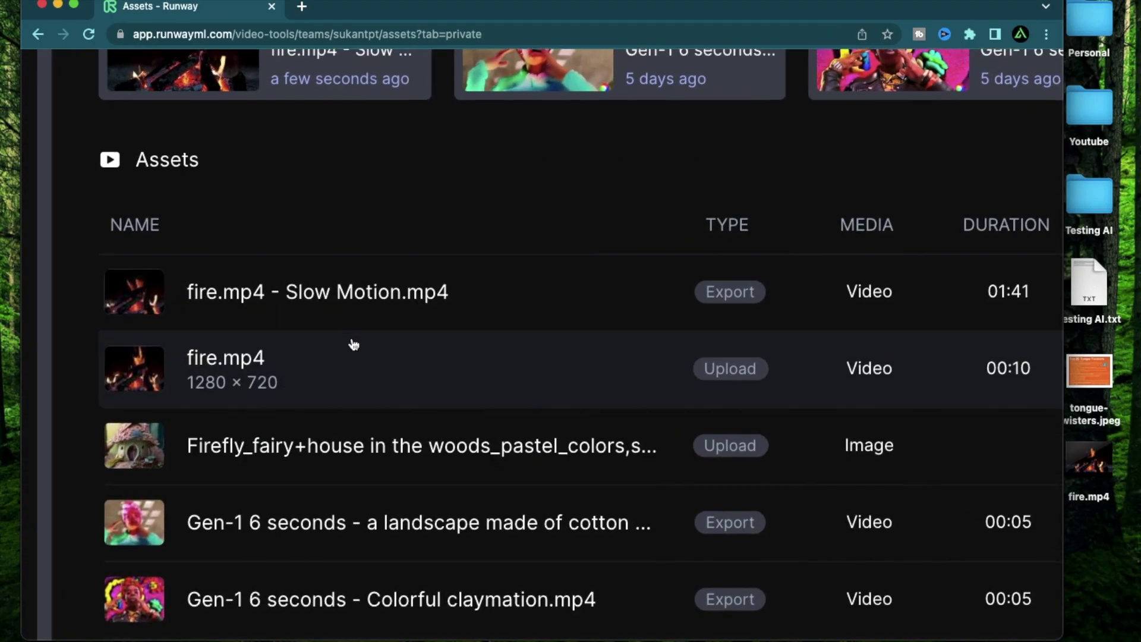
pyautogui.scroll(-3, 751, 402)
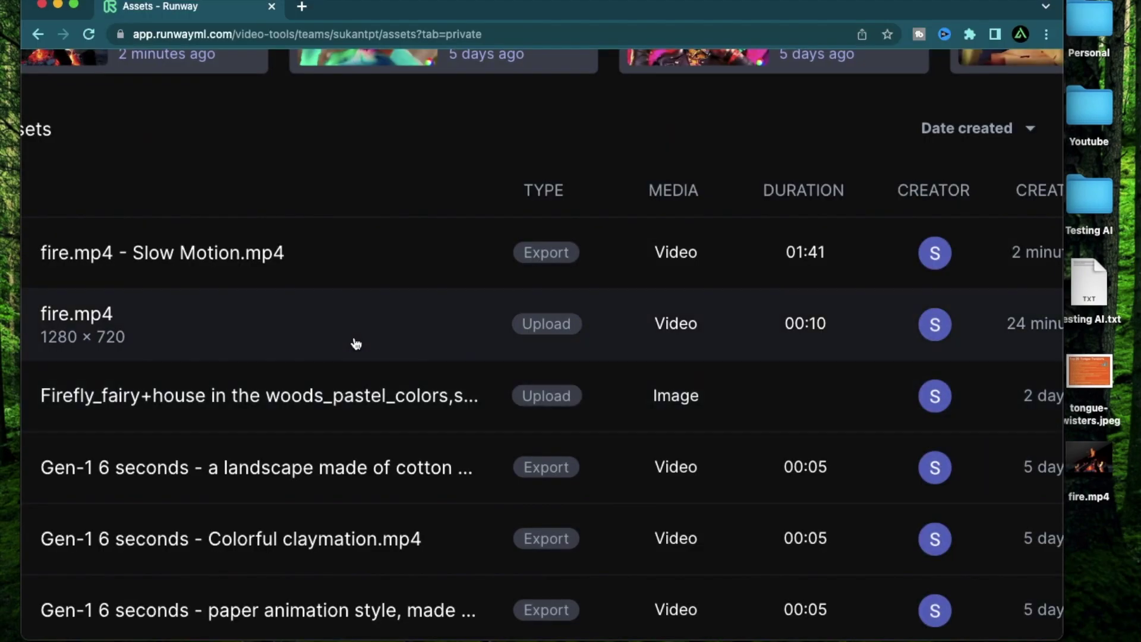
pyautogui.hscroll(-2, 355, 344)
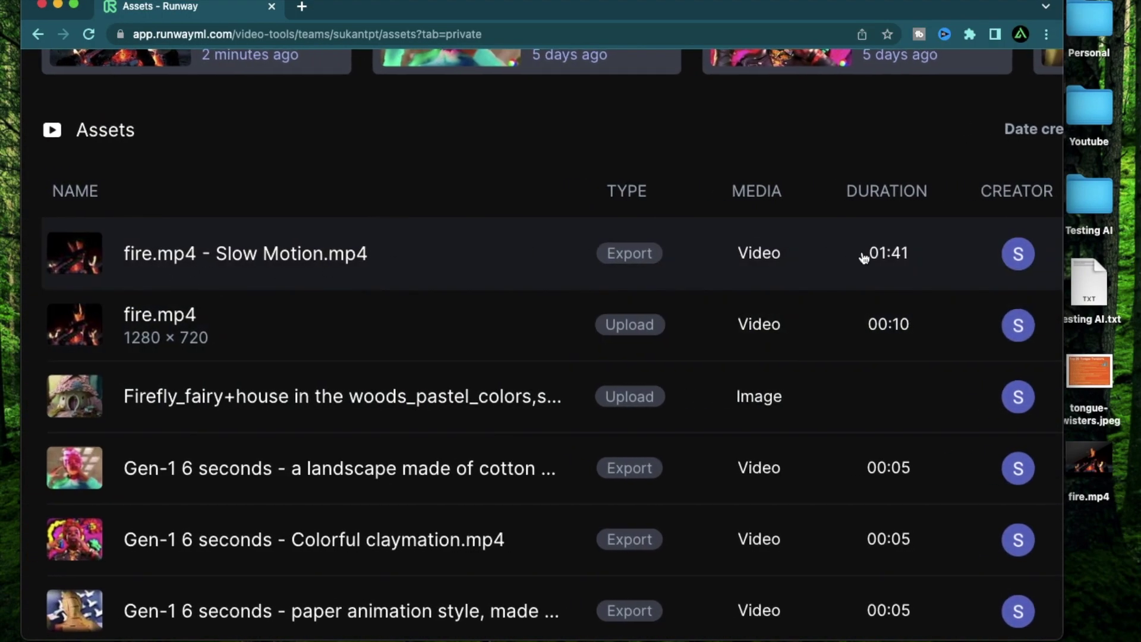
pyautogui.hscroll(2, 862, 255)
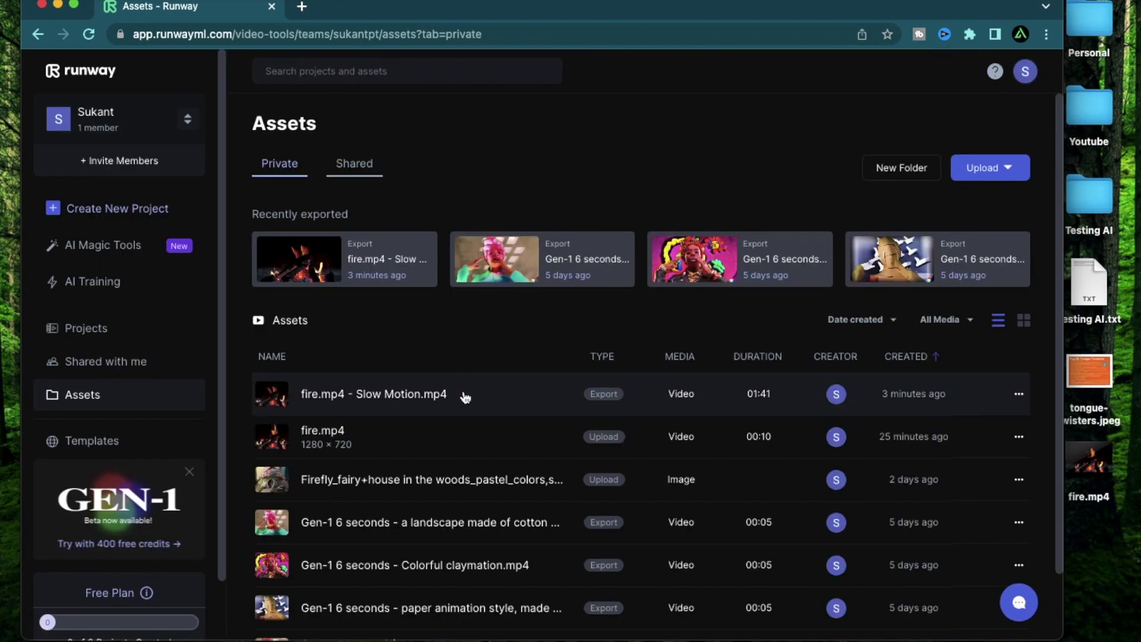
# Step: Download fire.mp4 - Slow Motion.mp4 from the assets and preview the downloaded copy on the desktop
pyautogui.rightClick(516, 389)
pyautogui.click(566, 401)
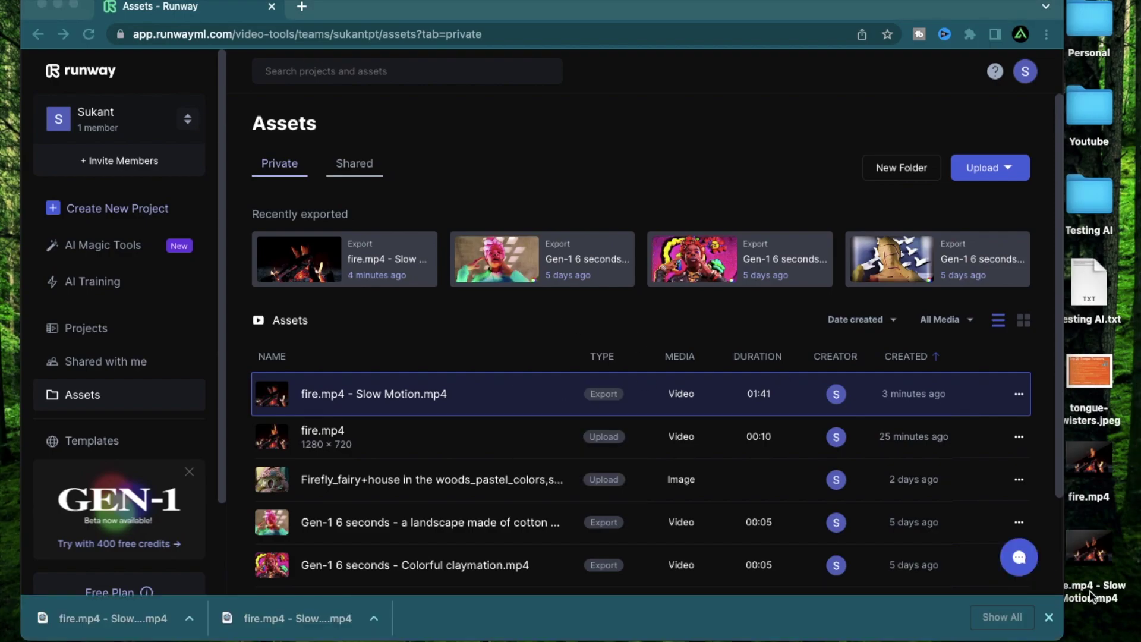
pyautogui.press('space')
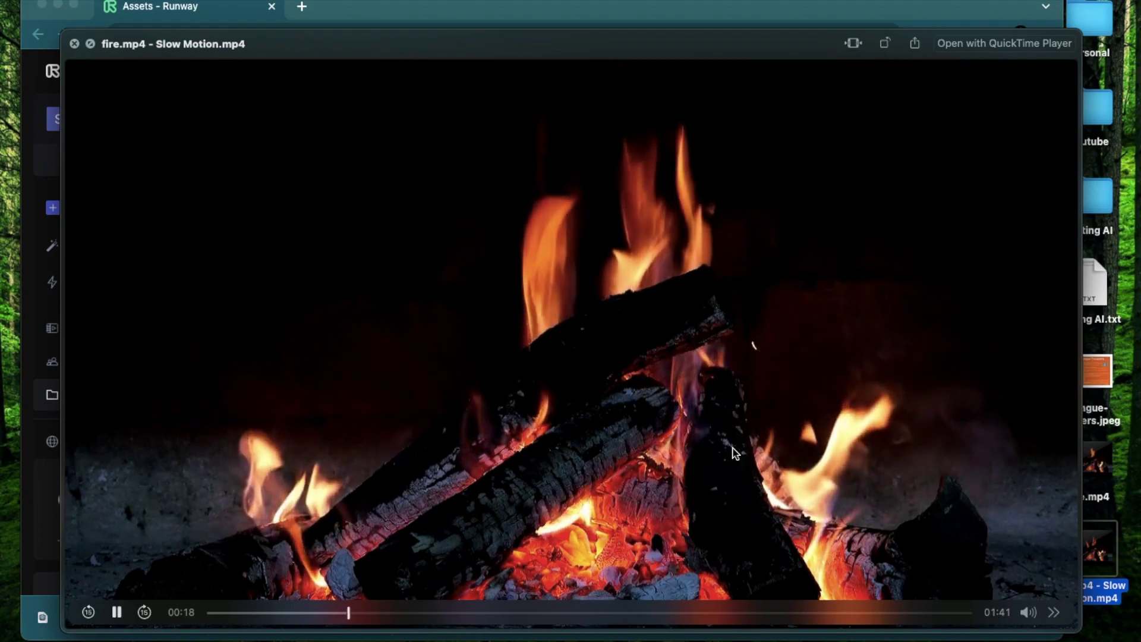
pyautogui.press('space')
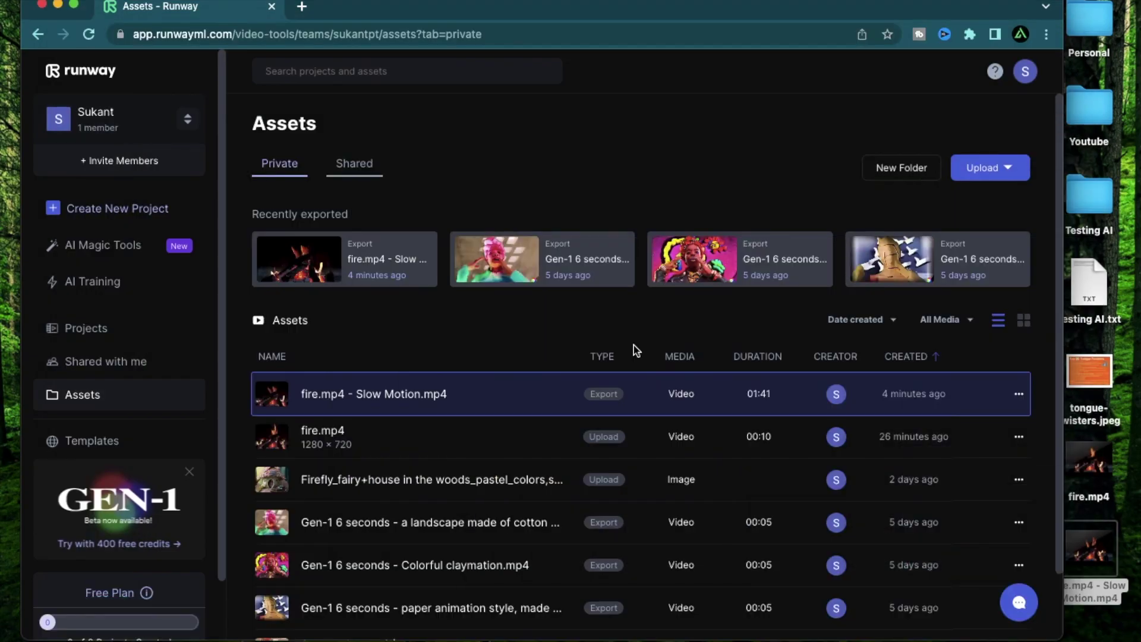